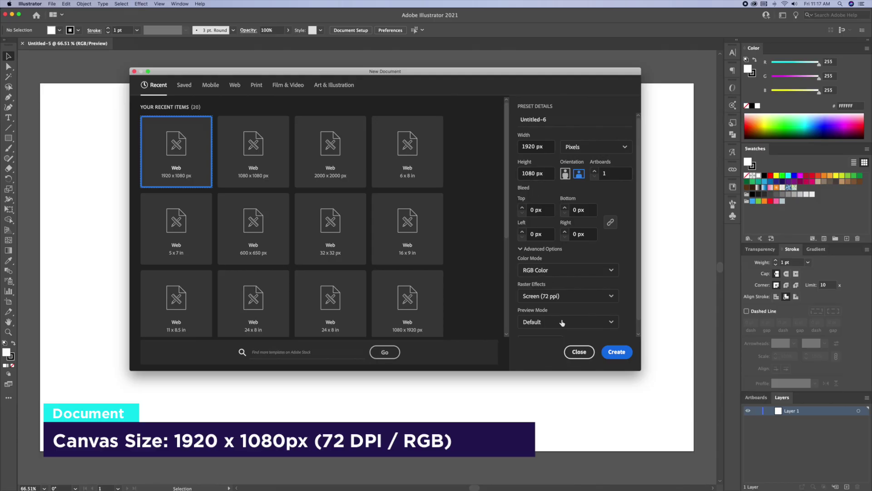
Step: Create a 1920 × 1080 document and place the lion sketch centred on the artboard
left_click(616, 352)
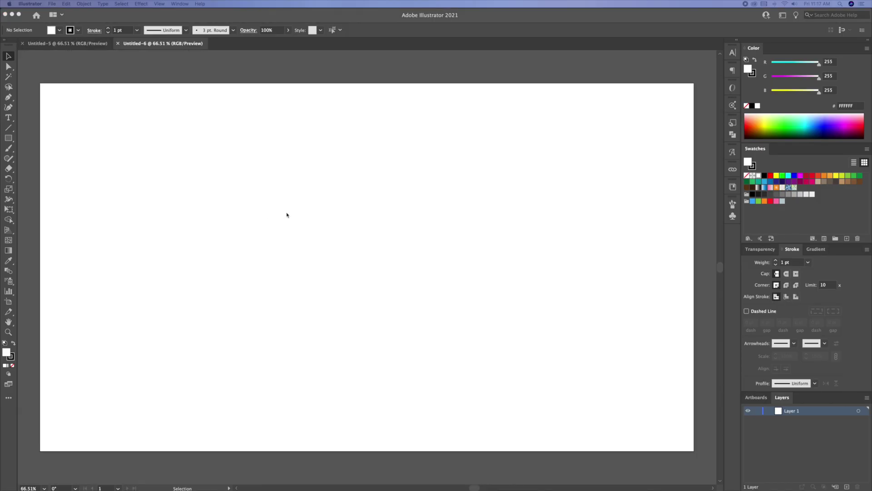
left_click_drag(287, 215, 393, 255)
left_click(413, 30)
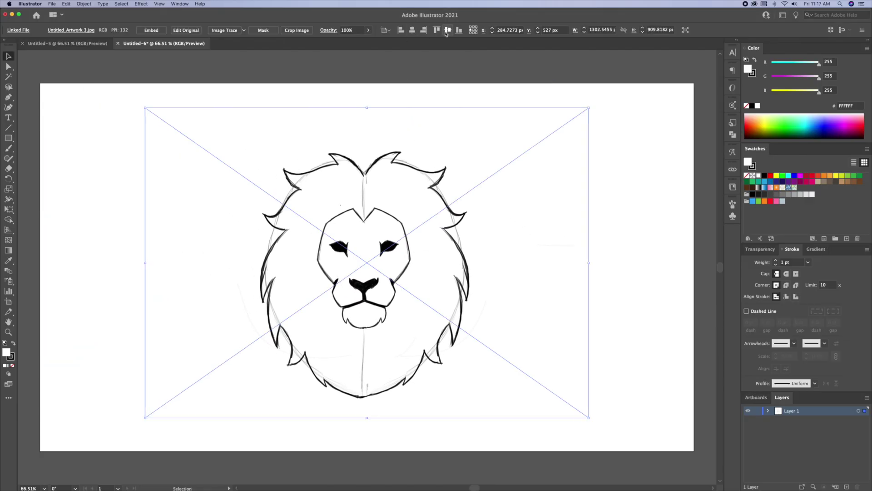
left_click(506, 269)
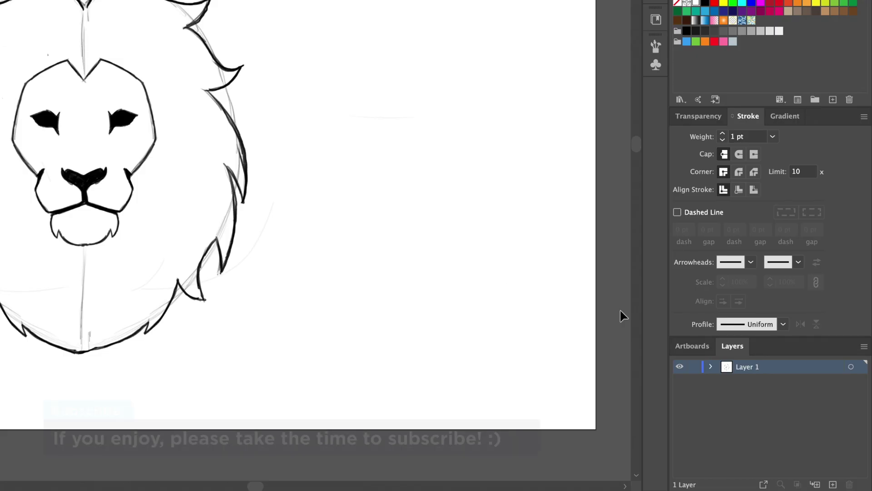
Step: Rename the sketch's layer to 'Template' and add a new layer named 'Logo'
double_click(743, 366)
type("Template")
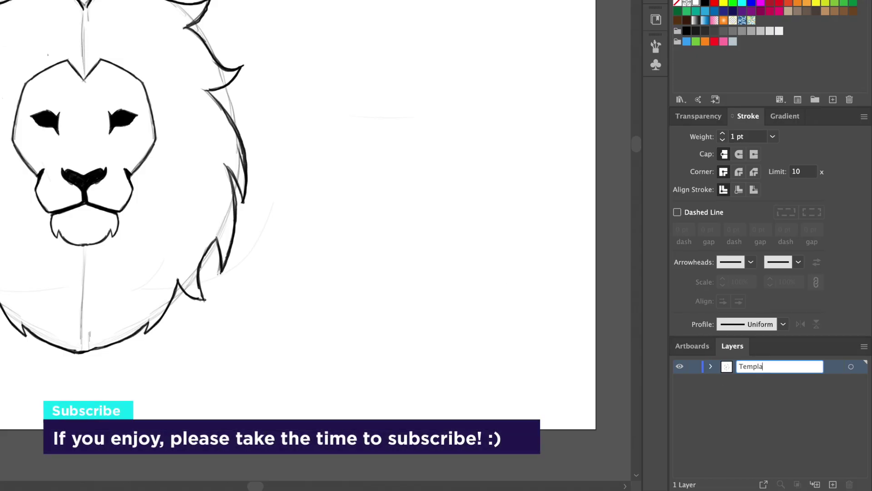
key("Return")
double_click(834, 485)
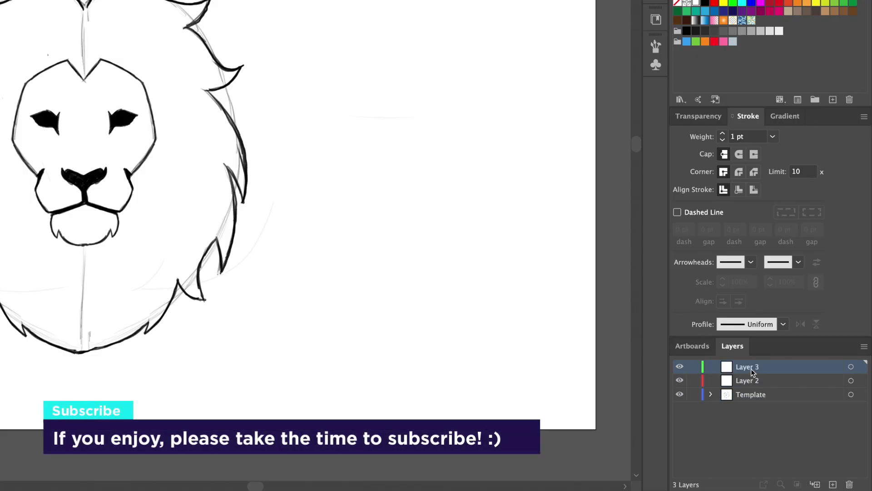
key("ctrl+z")
double_click(744, 367)
type("Log")
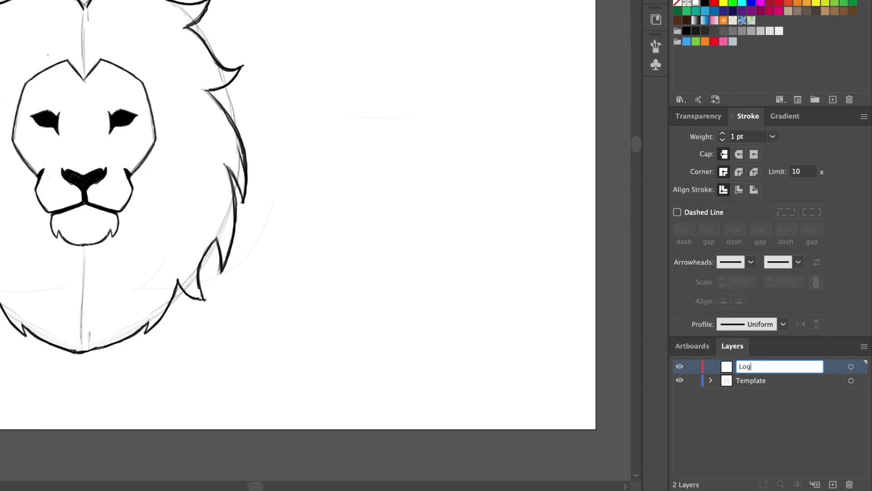
type("o o")
key("Return")
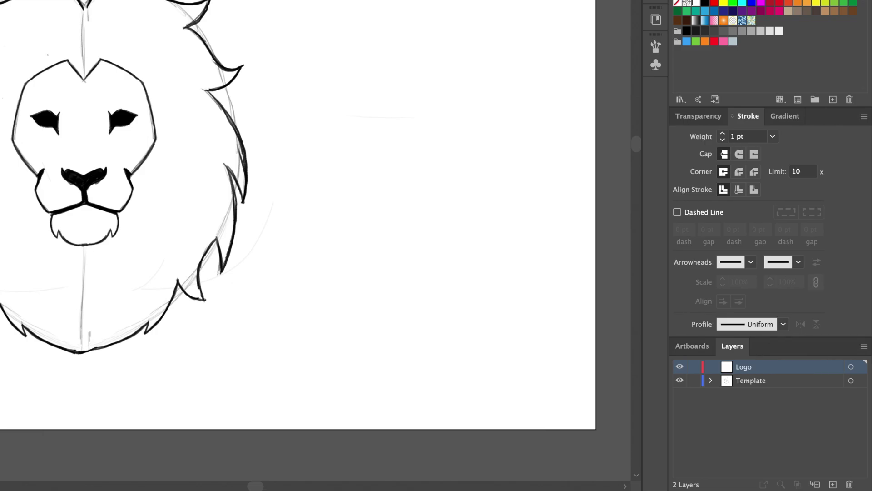
Step: Set the sketch's opacity to 50% and lock the Template layer
left_click(241, 246)
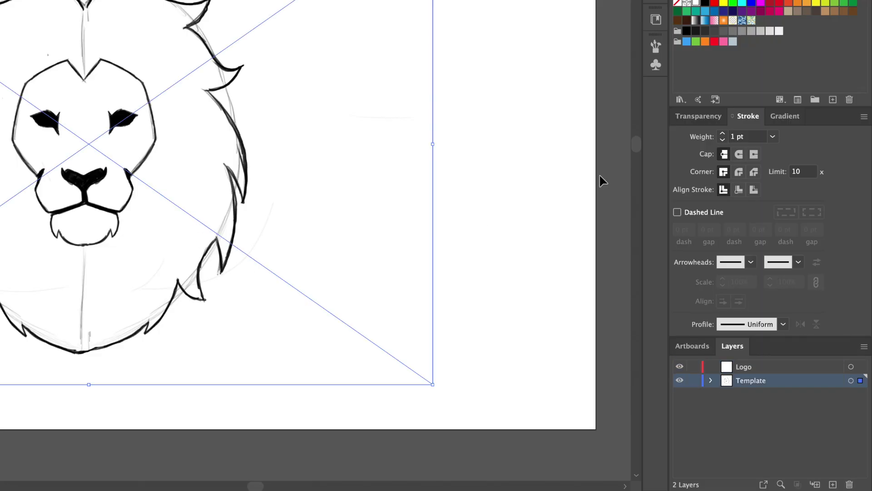
left_click(698, 116)
left_click(798, 138)
type("50")
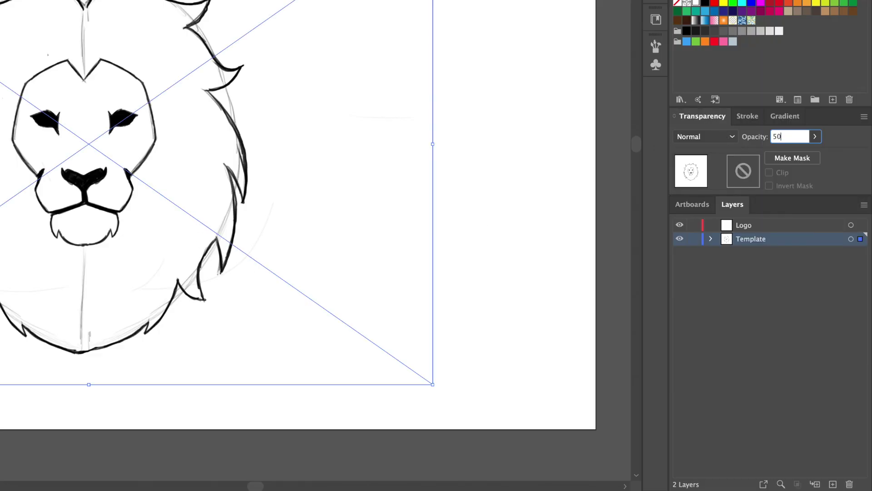
key("Return")
left_click(692, 238)
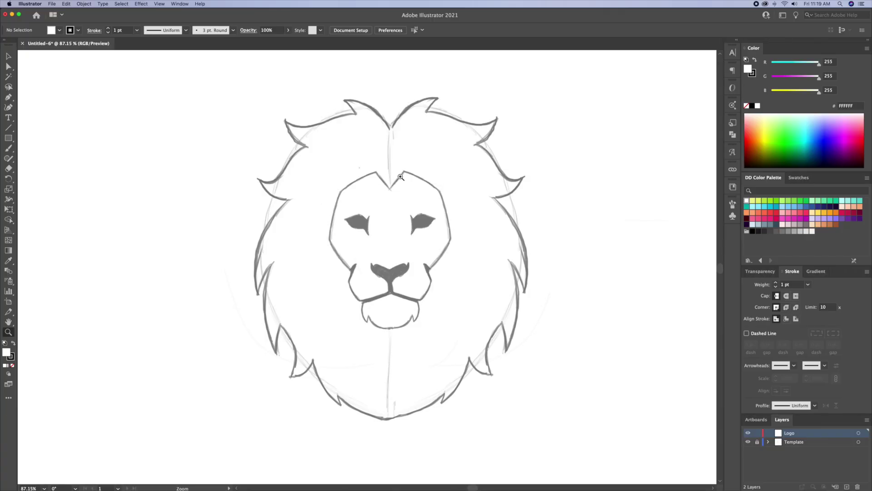
Step: Drop a vertical guide on the lion's centre line, zoom in on the face and set fill to none
key("super+r")
key("z")
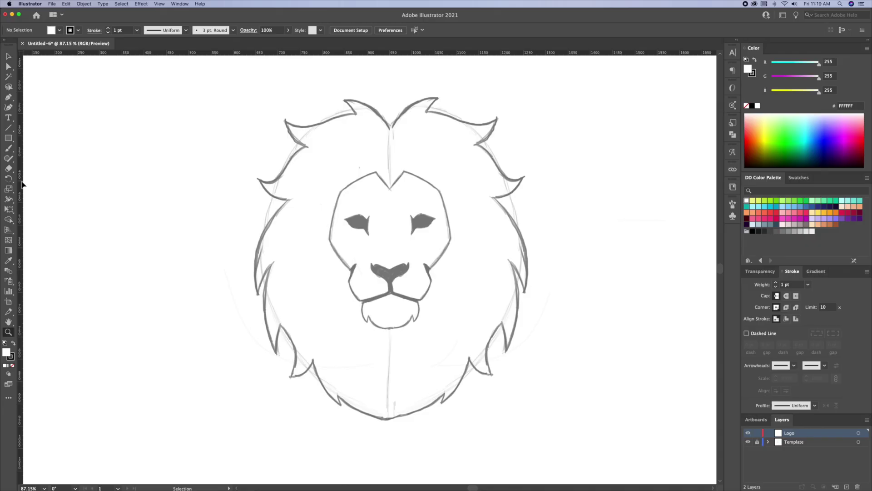
left_click_drag(22, 184, 392, 192)
left_click_drag(391, 191, 390, 188)
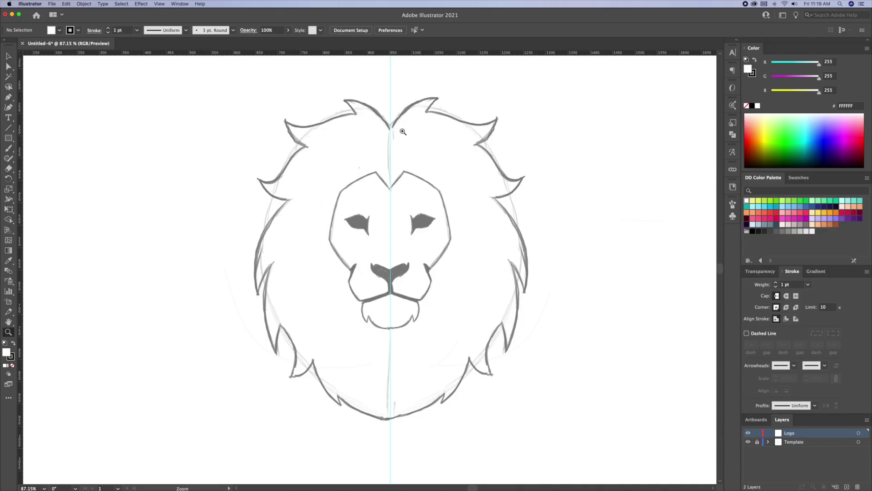
left_click_drag(354, 221, 419, 157)
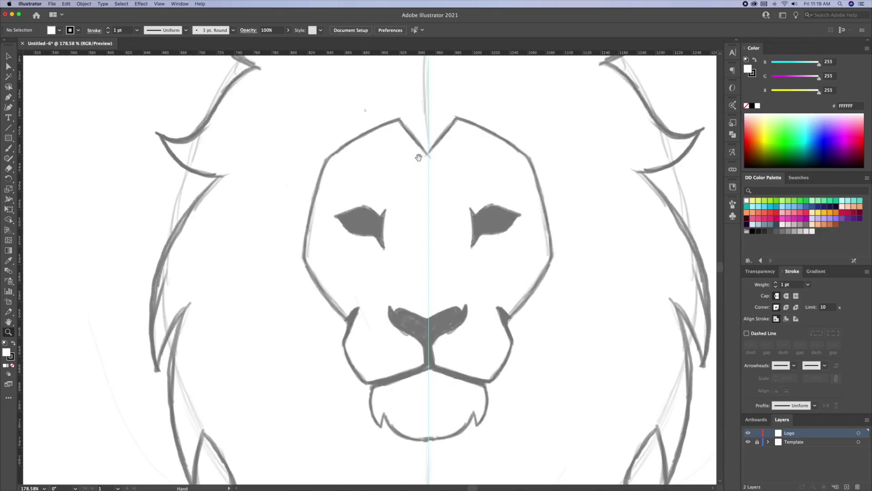
key("p")
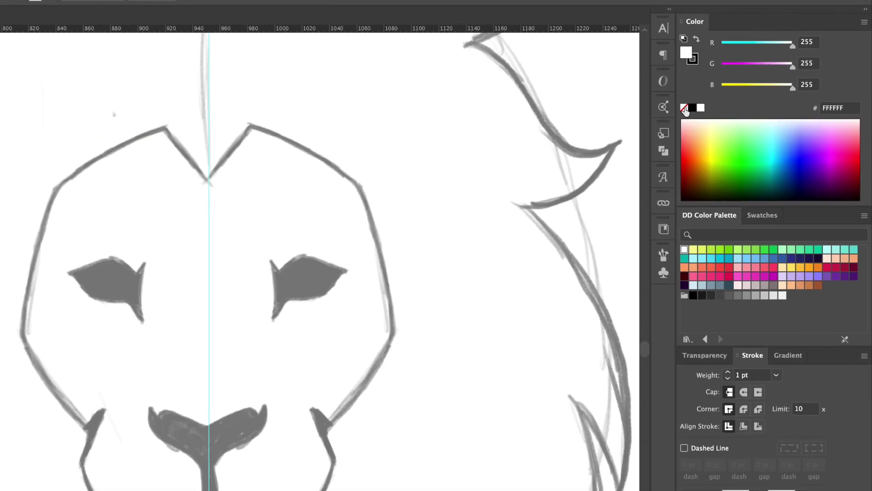
left_click(747, 106)
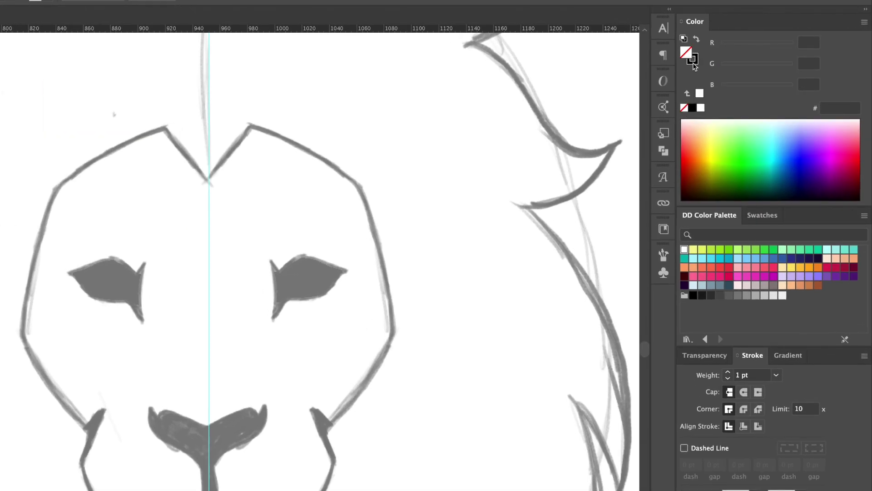
Step: Set the stroke to black, 4 pt, with round caps and round joins
left_click(693, 62)
left_click(743, 392)
left_click(744, 409)
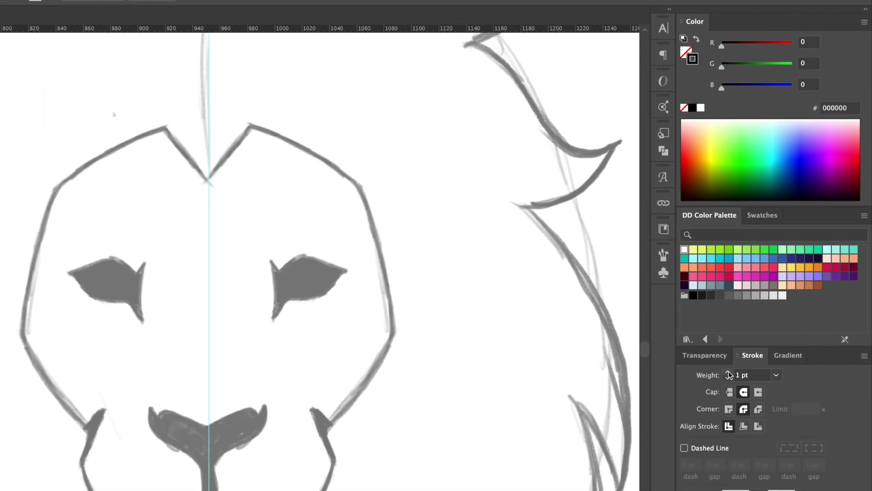
left_click(728, 372)
left_click(729, 372)
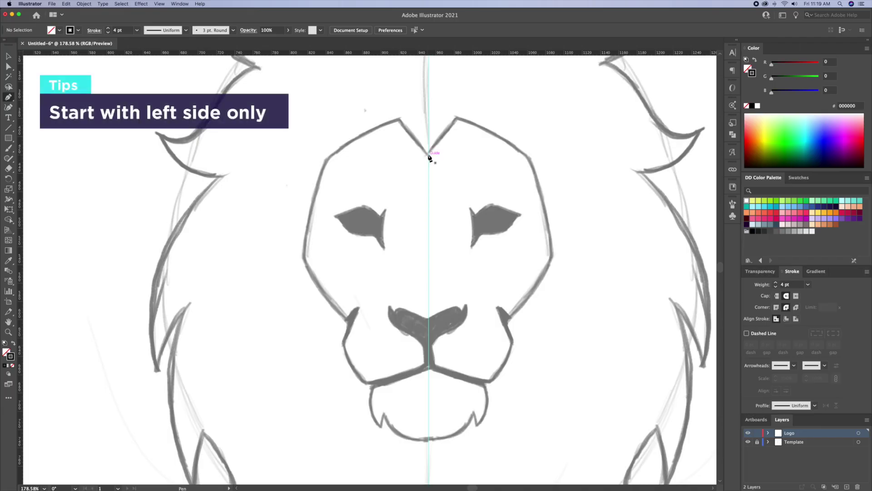
Step: Trace the left face outline from the forehead V down the cheek and muzzle to the lower jaw
left_click(429, 154)
left_click(398, 119)
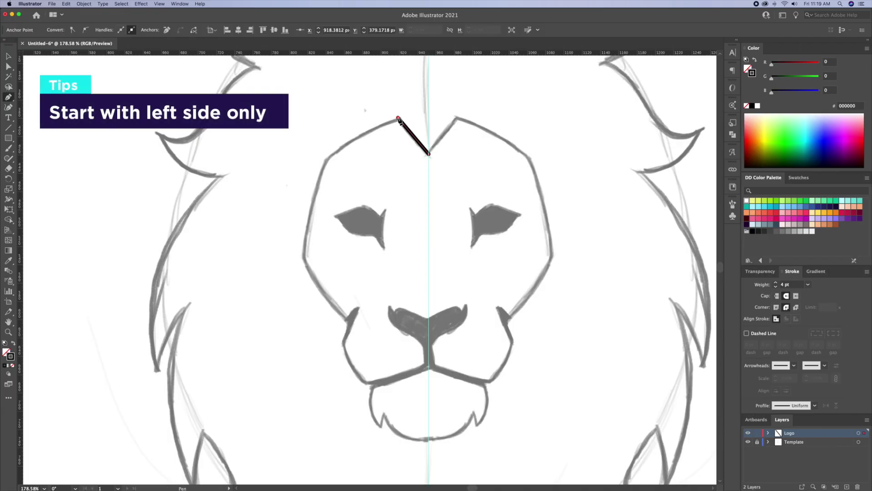
left_click(321, 160)
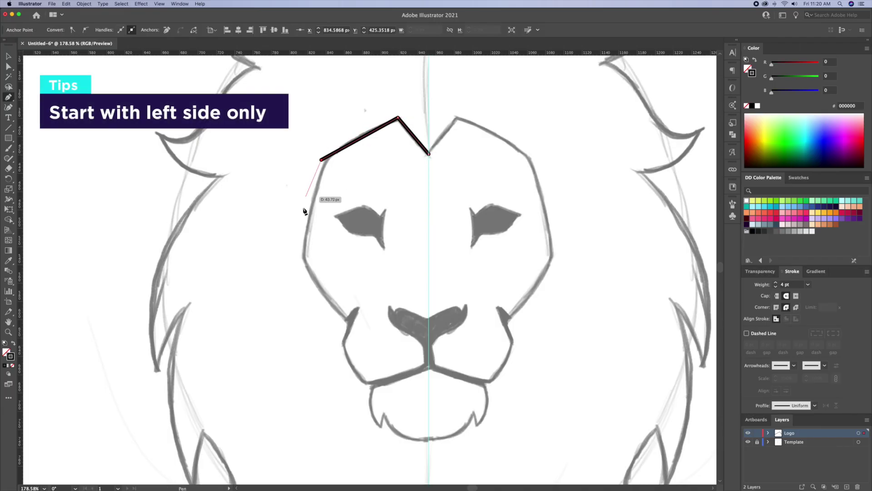
left_click(299, 257)
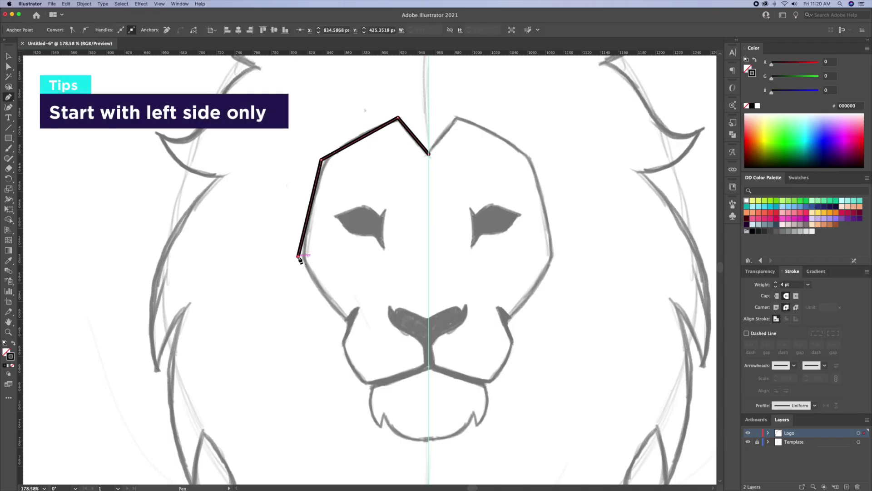
left_click(346, 320)
left_click(358, 309)
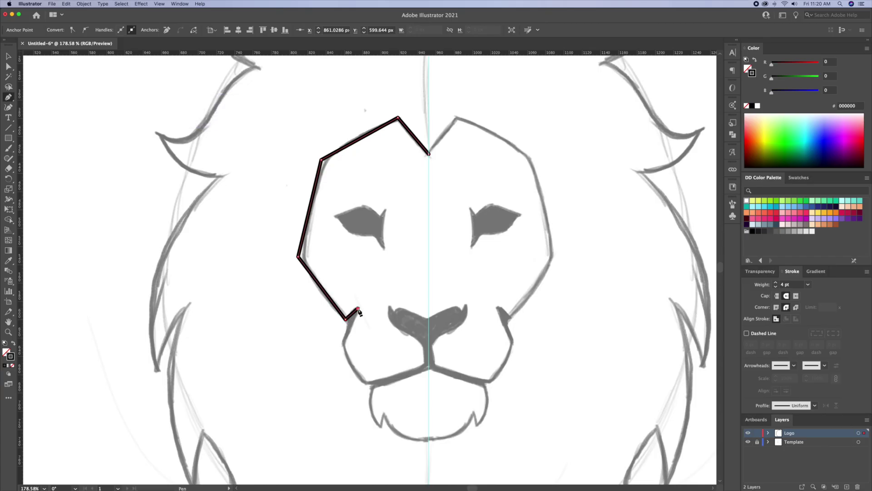
left_click(343, 344)
left_click(364, 385)
Step: Finish the outline at the centre guide, then zoom out to see the whole face
left_click_drag(365, 387, 376, 276)
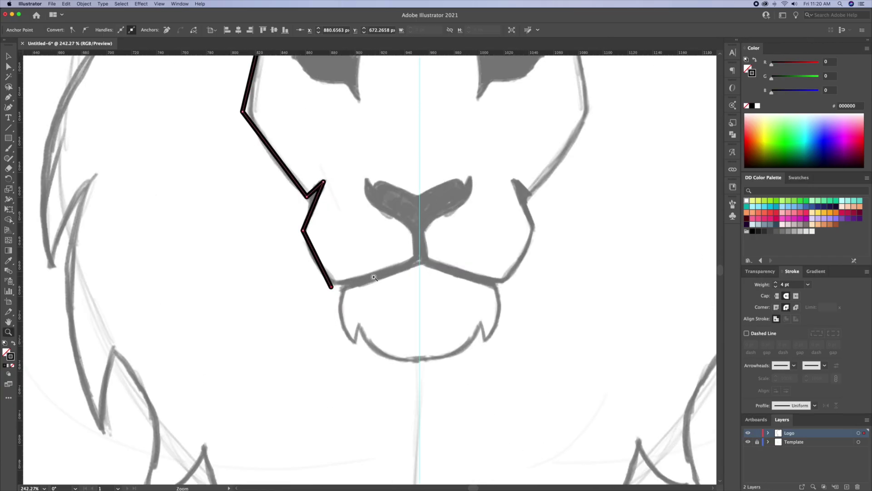
left_click(332, 286)
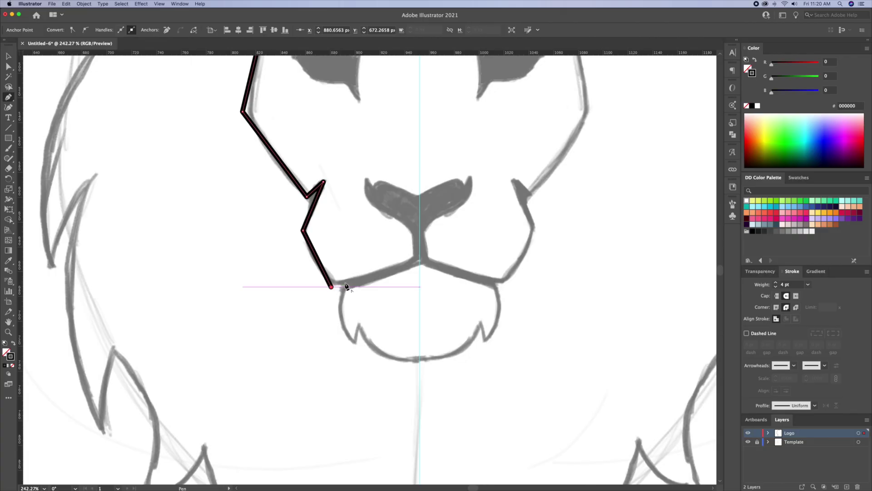
left_click(420, 257)
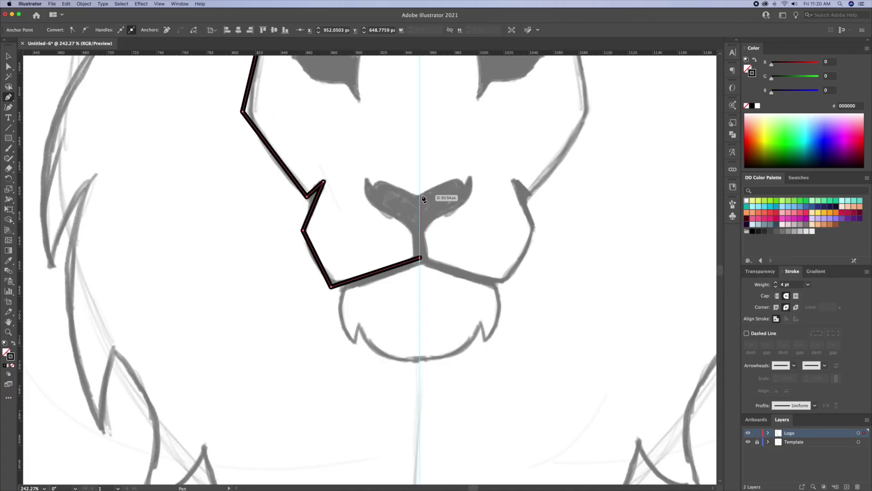
key("v")
left_click(463, 208)
scroll(440, 209, "up", 5)
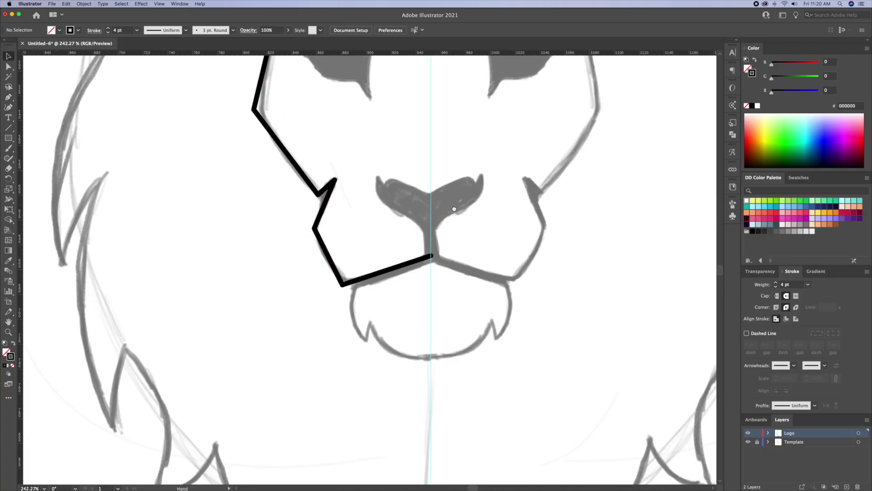
key("z")
left_click(448, 277, "alt")
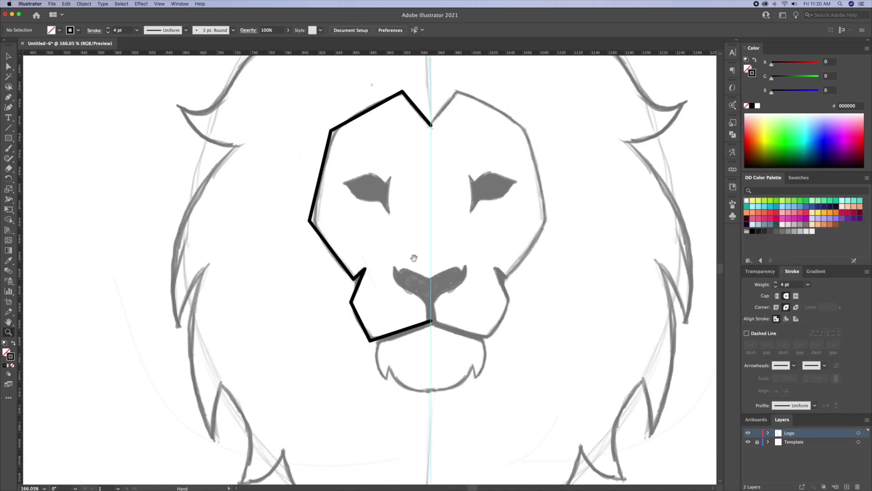
left_click_drag(413, 257, 413, 271)
Step: With the Curvature Tool, bow the left cheek, lower cheek and forehead segments into curves
key("v")
left_click(326, 171)
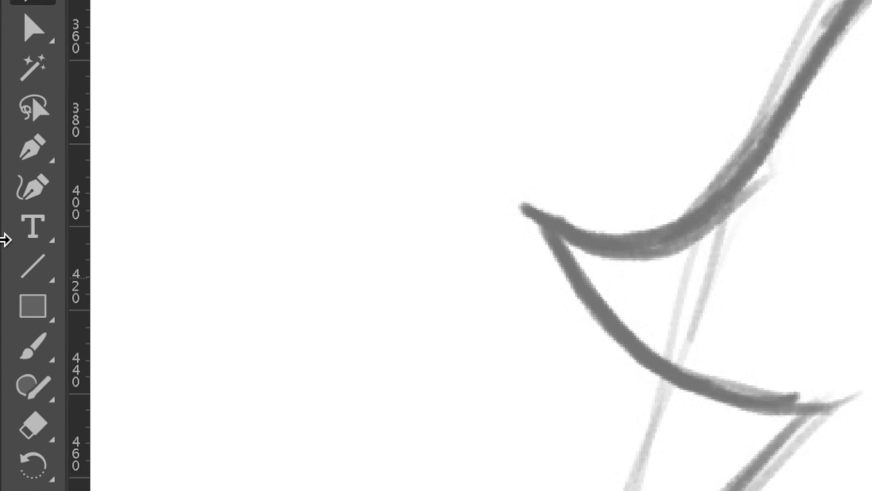
left_click(27, 186)
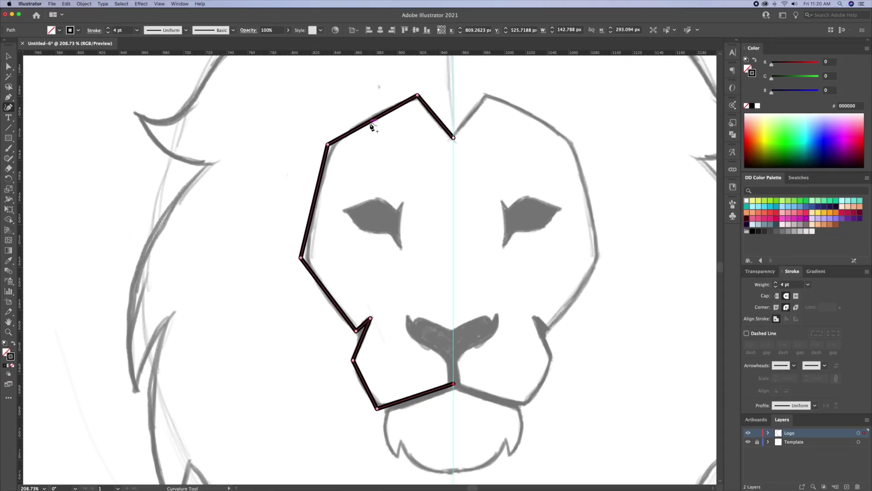
left_click_drag(317, 196, 324, 196)
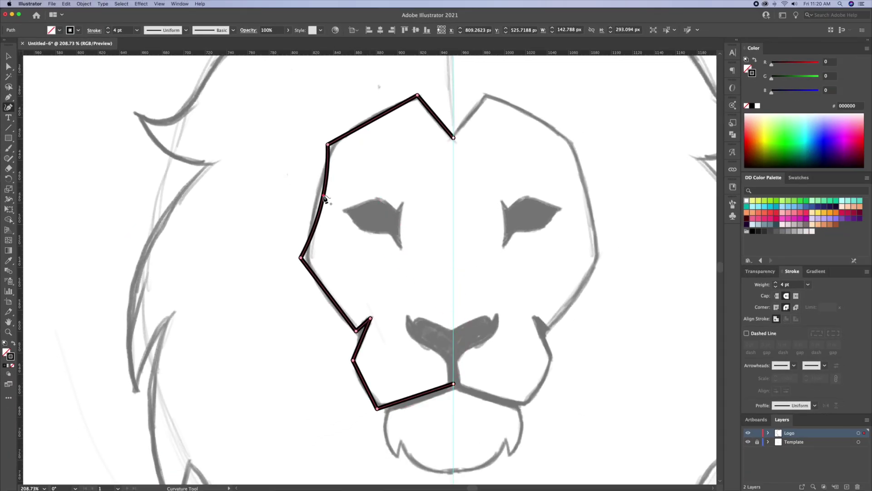
left_click_drag(326, 293, 321, 292)
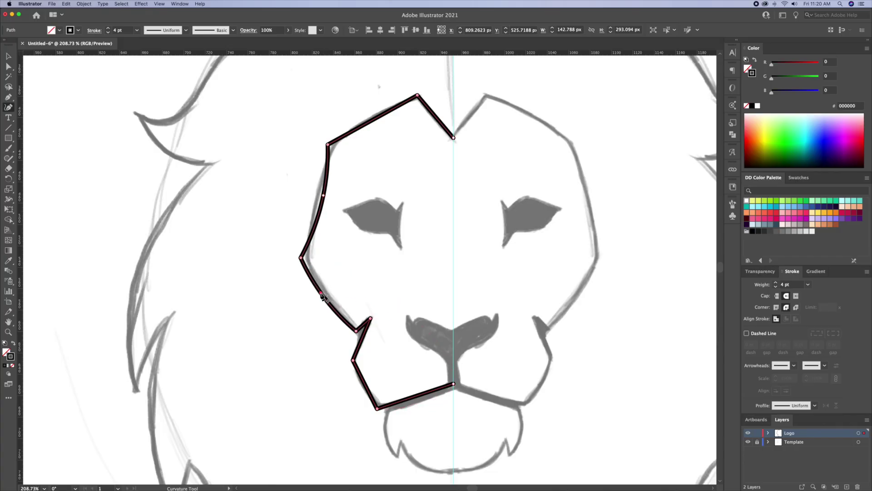
left_click_drag(368, 121, 368, 119)
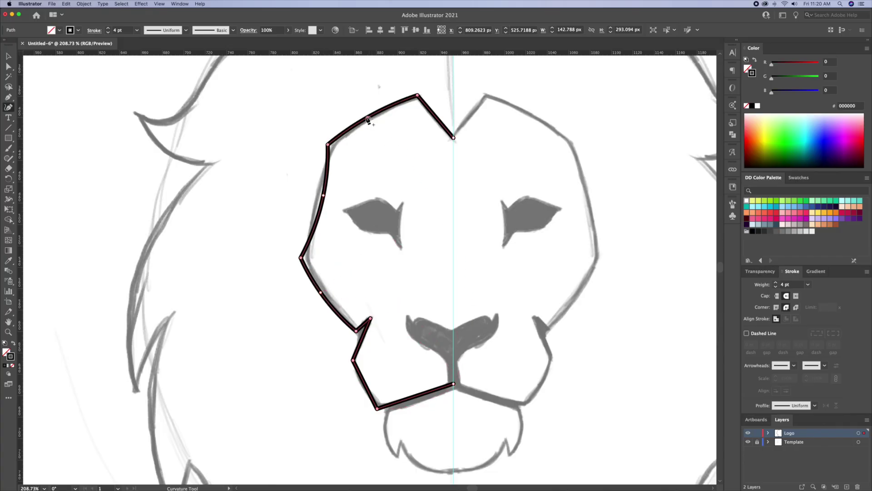
Step: Zoom in on the jaw and add curve points to the lower left jaw segments
key("space")
key("z")
left_click_drag(365, 383, 417, 227)
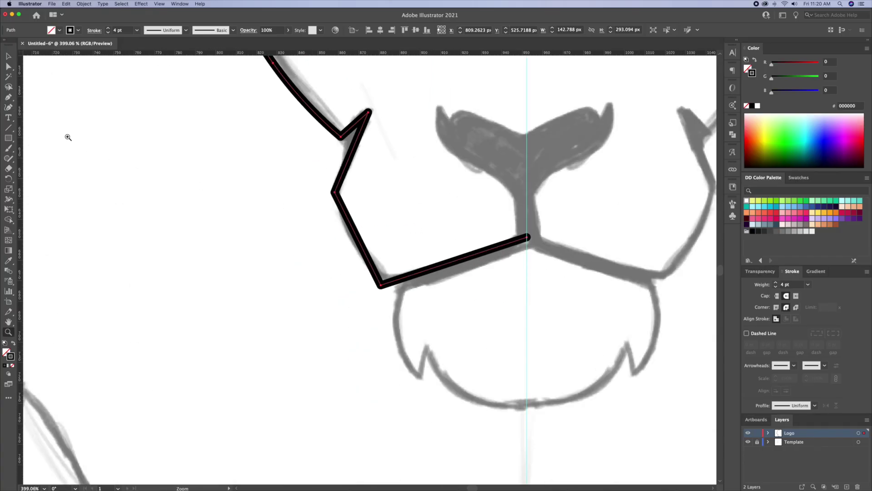
left_click(8, 107)
left_click(344, 235)
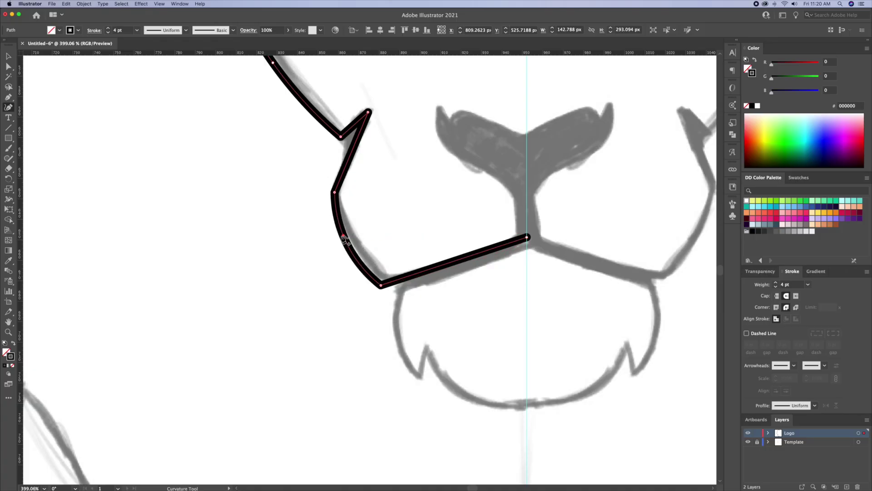
key("v")
left_click(423, 192)
Step: Zoom out to the whole head, hide the sketch layer and select the left half outline
key("z")
left_click_drag(422, 190, 334, 268)
key("space")
left_click_drag(379, 226, 366, 254)
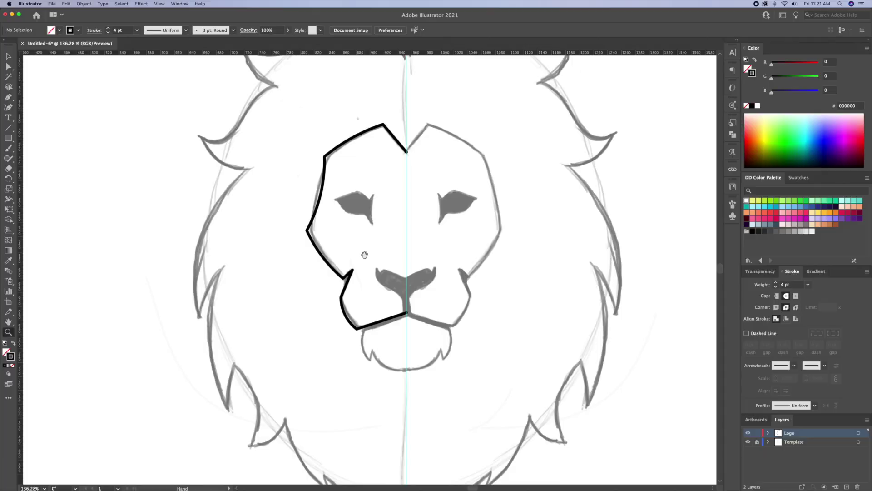
left_click(748, 441)
key("v")
left_click(372, 147)
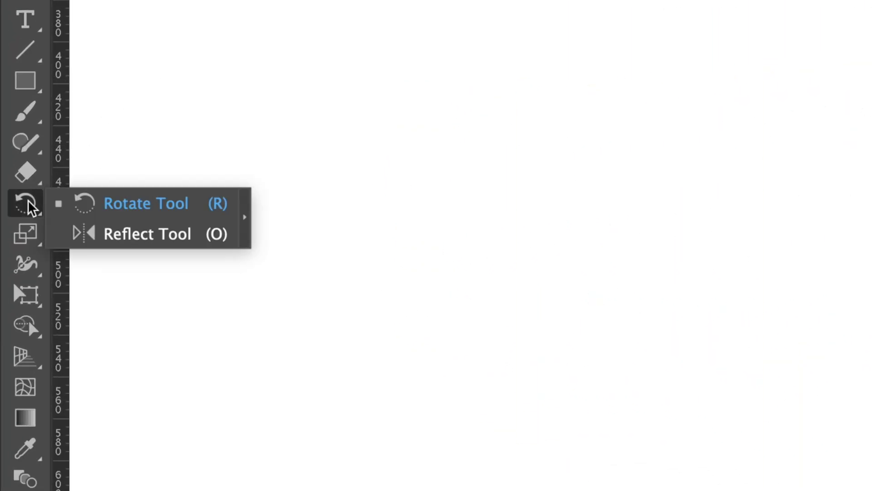
Step: Reflect a vertical copy of the half outline across the guide and show the sketch layer again
left_click(122, 235)
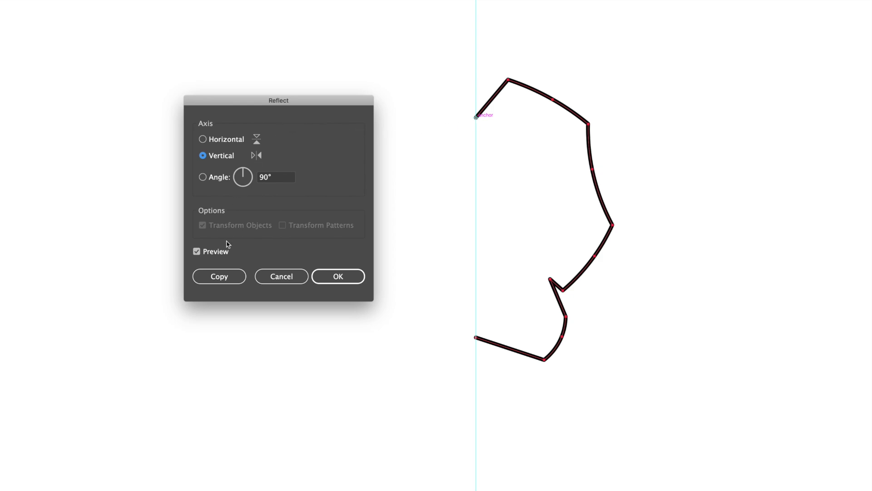
left_click(228, 278)
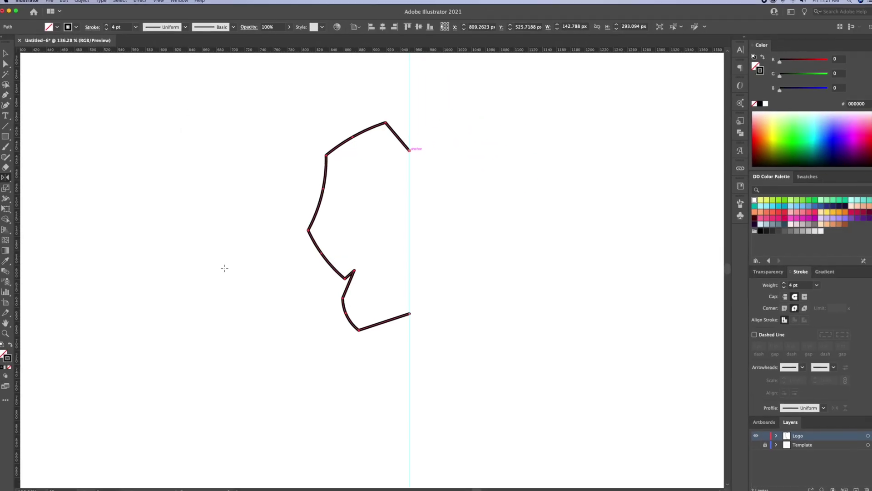
key("v")
left_click(461, 256)
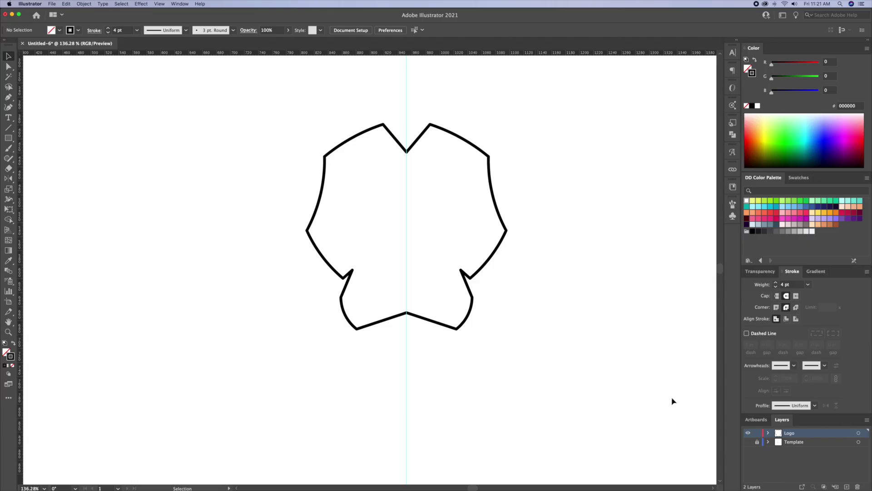
left_click(748, 442)
Step: Zoom in and select the top-centre and bottom-centre anchors where the two halves meet
key("z")
left_click_drag(407, 166, 429, 157)
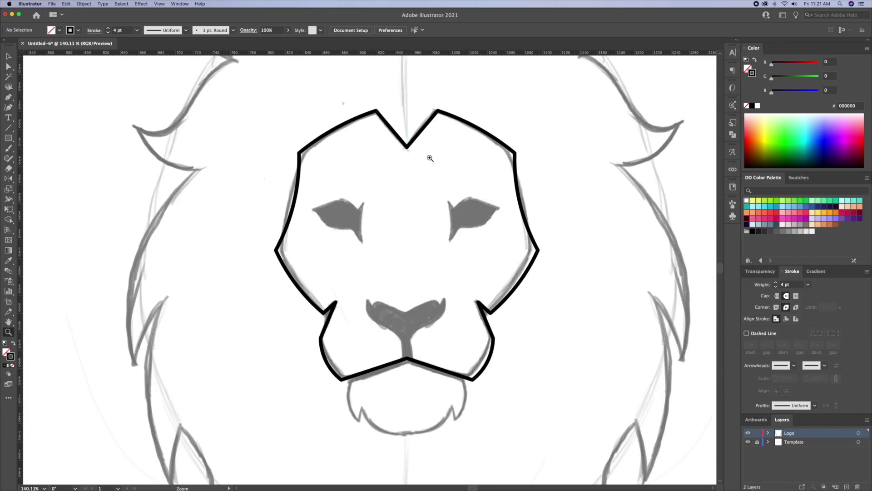
key("a")
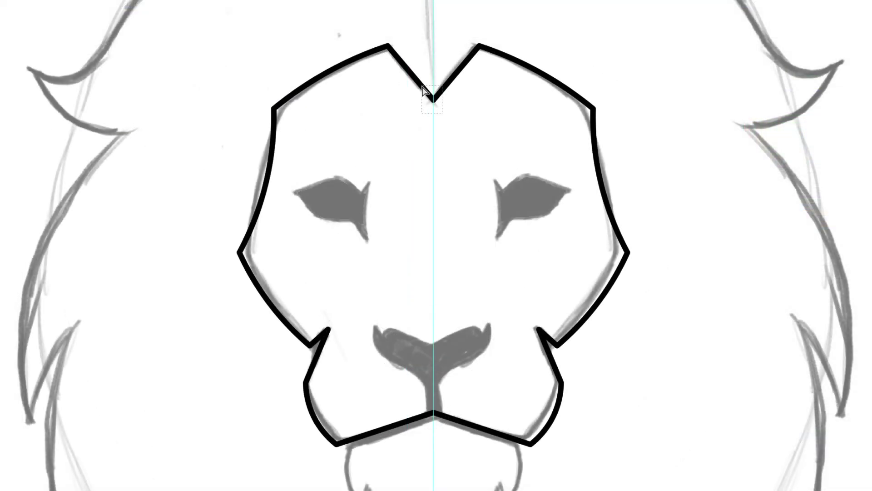
left_click(407, 149)
left_click(434, 100)
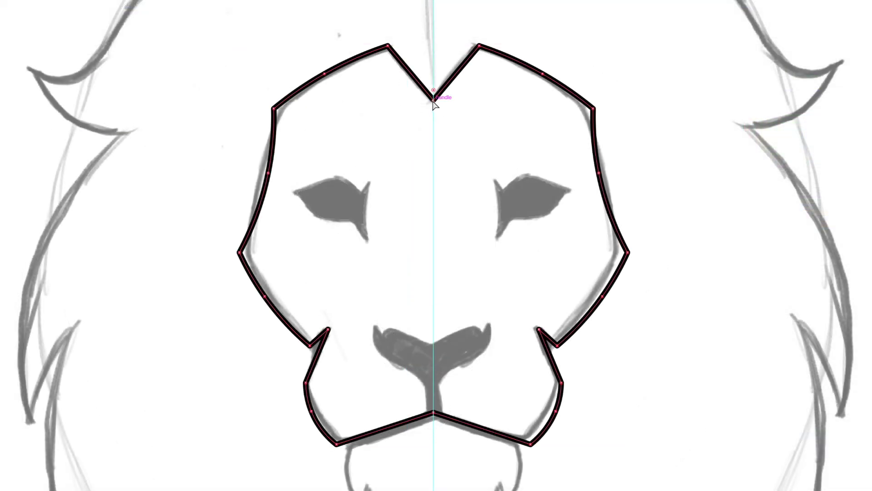
left_click(420, 418)
key("v")
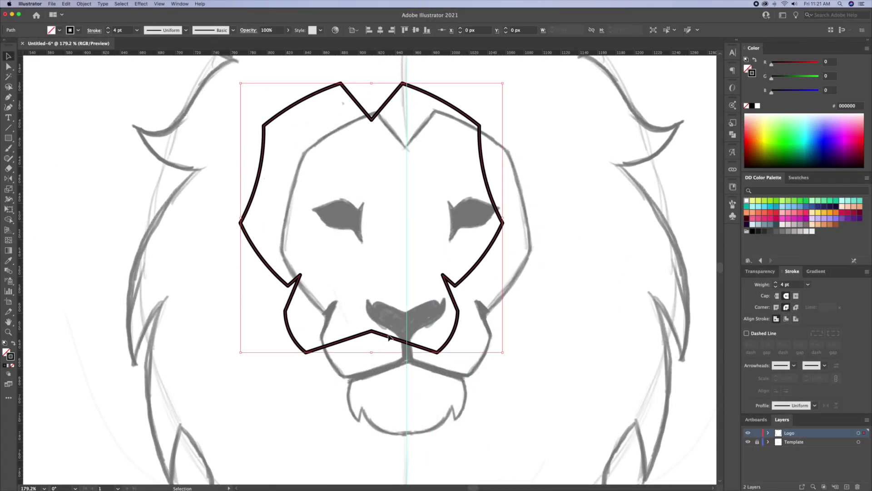
Step: Restore the outline and draw the left chin half with a pointed fur tuft to the centre line
key("super+z")
left_click(398, 295)
left_click_drag(397, 303, 386, 222)
left_click_drag(373, 322, 428, 277)
key("p")
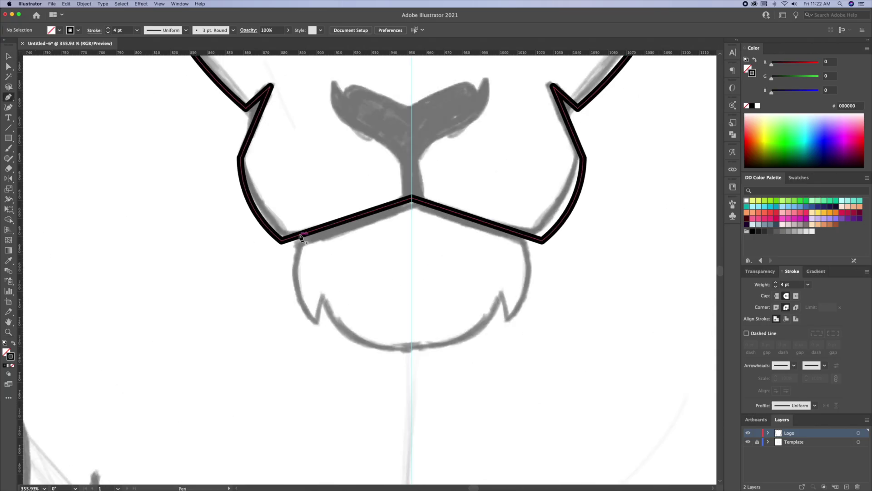
left_click(300, 235)
left_click_drag(317, 322, 355, 356)
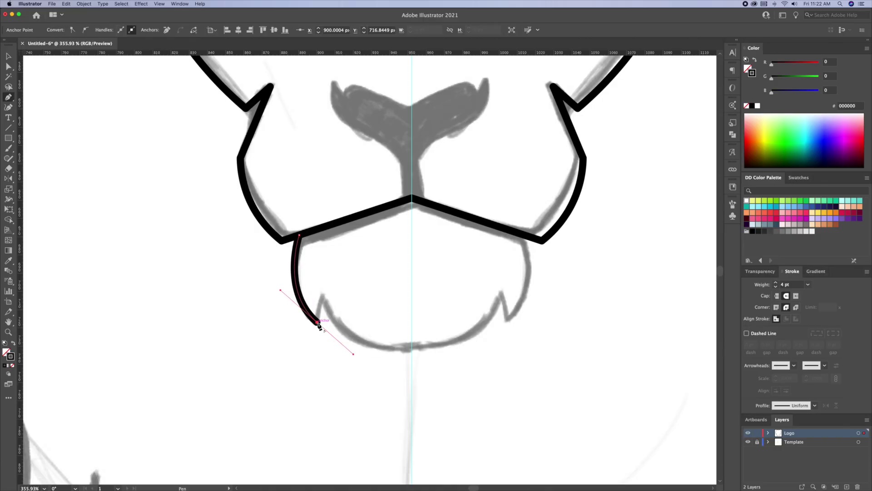
left_click(317, 322)
left_click(324, 302)
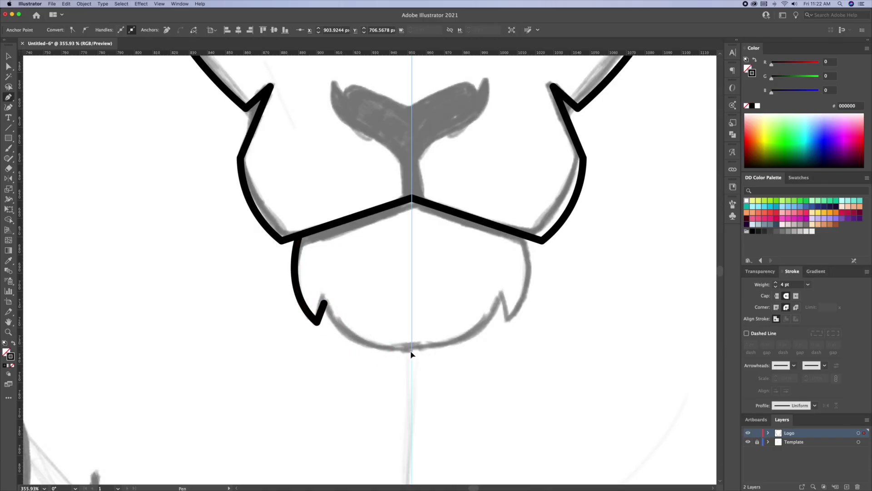
left_click_drag(414, 354, 489, 359)
left_click(227, 378, "super")
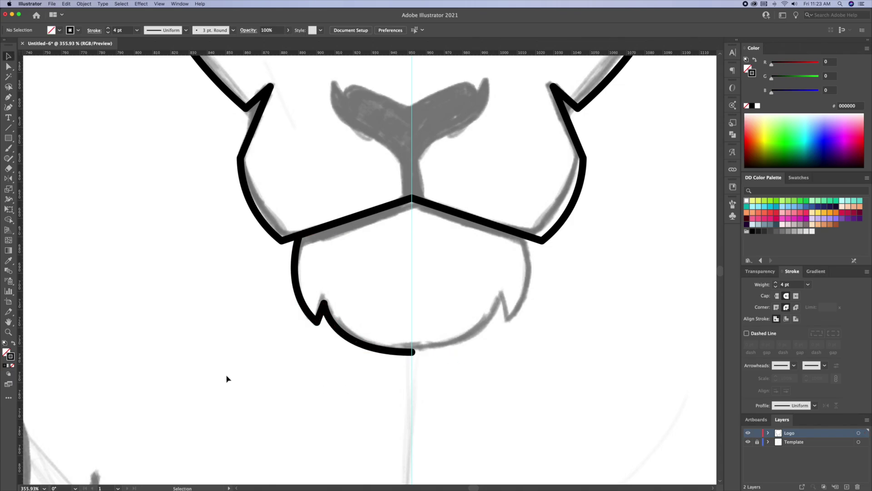
Step: Reflect a vertical copy of the chin half across the centre and join the two halves
left_click(353, 342)
key("o")
left_click(412, 351, "alt")
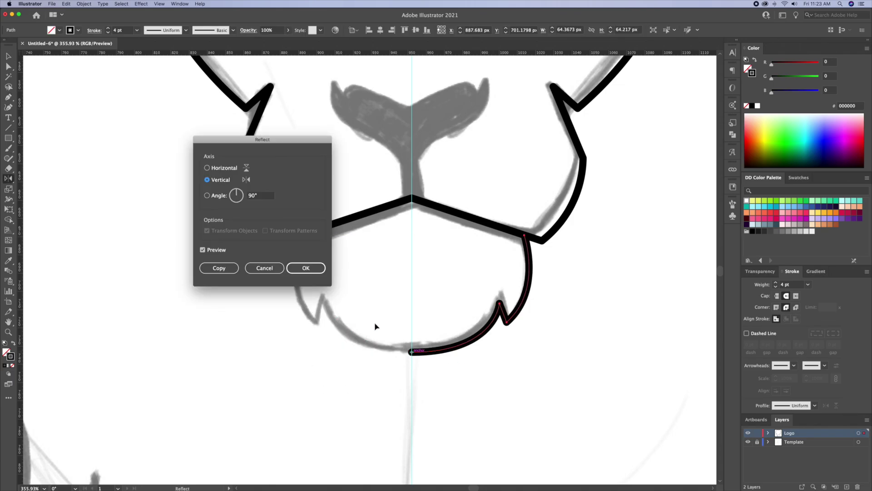
key("alt+Return")
key("a")
left_click(411, 352)
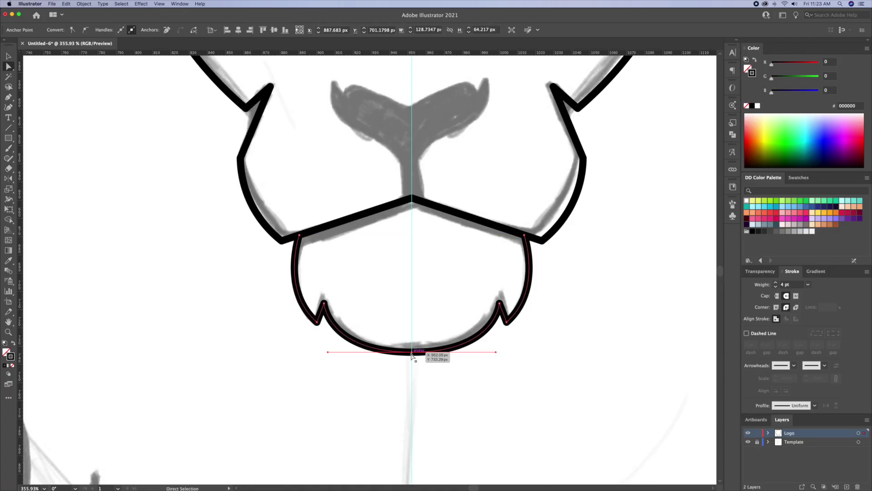
key("v")
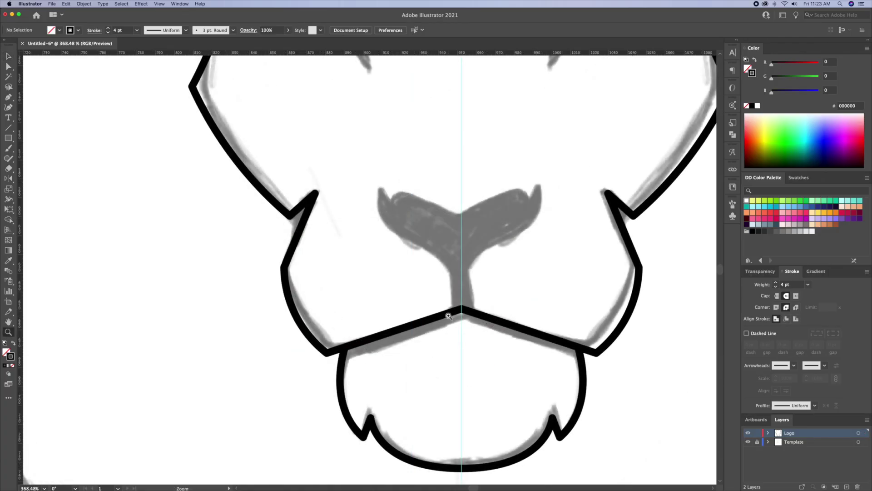
Step: Draw the nose half from the jaw vertex up the centre line and around the nostril tip
key("p")
left_click(461, 308)
left_click(461, 213)
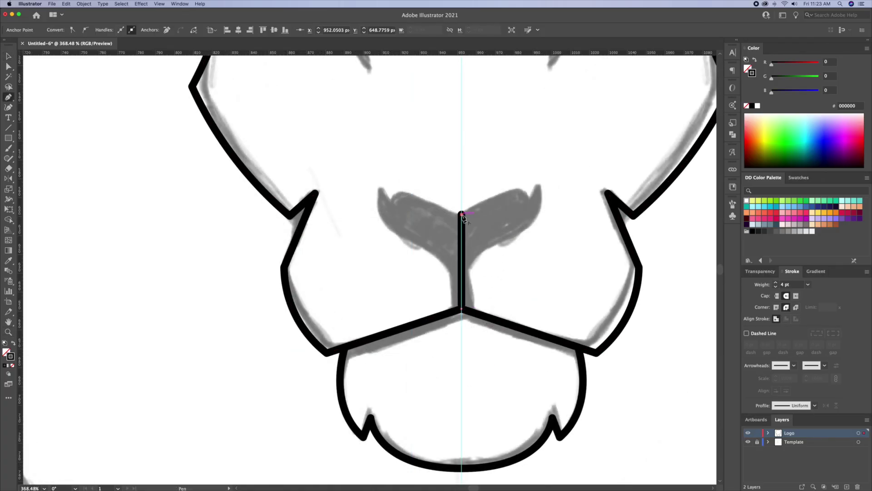
left_click_drag(407, 190, 391, 187)
left_click(392, 201)
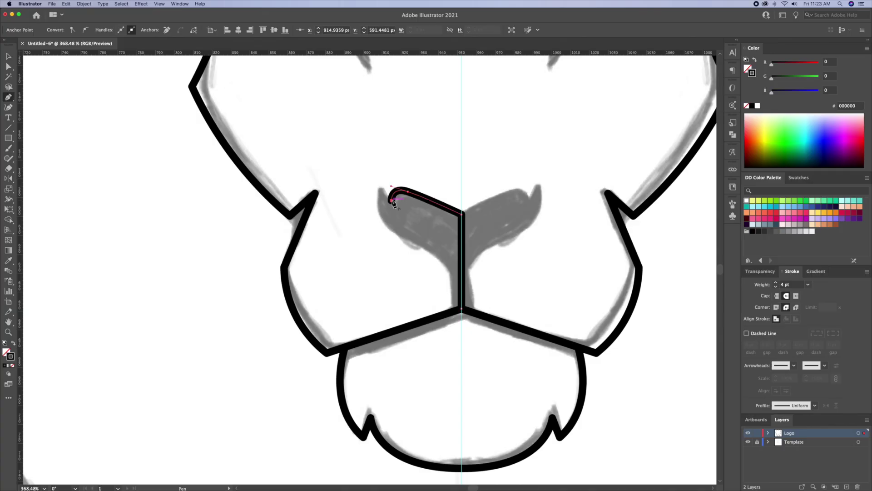
left_click(380, 183)
left_click_drag(394, 234, 407, 239)
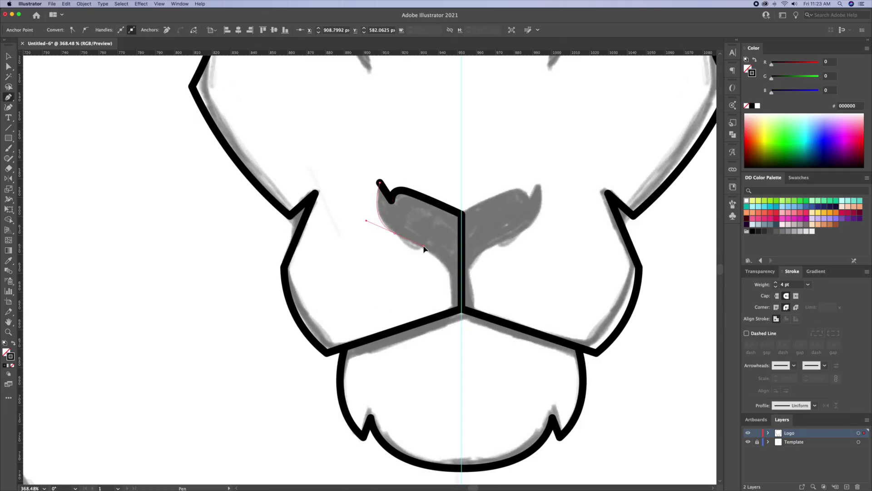
key("Escape")
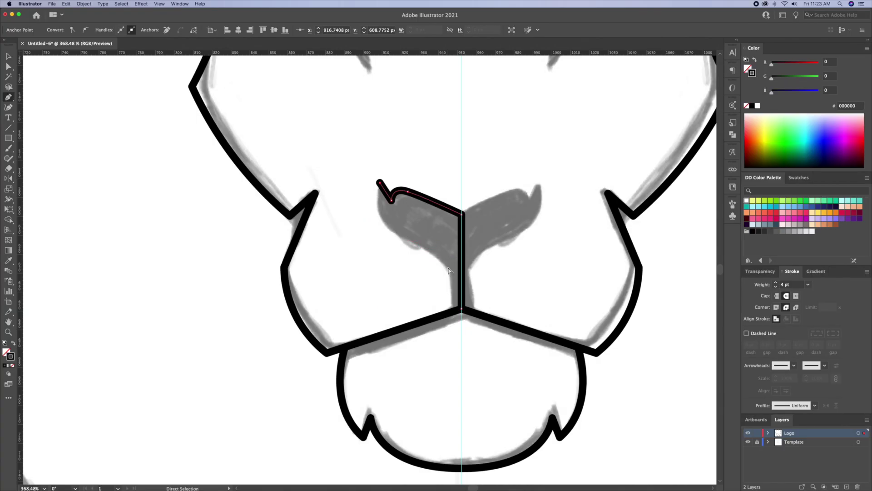
Step: Curve the nose's left side down to the jaw joint and close the outline, hiding the guide
left_click_drag(391, 233, 457, 297)
left_click(449, 312)
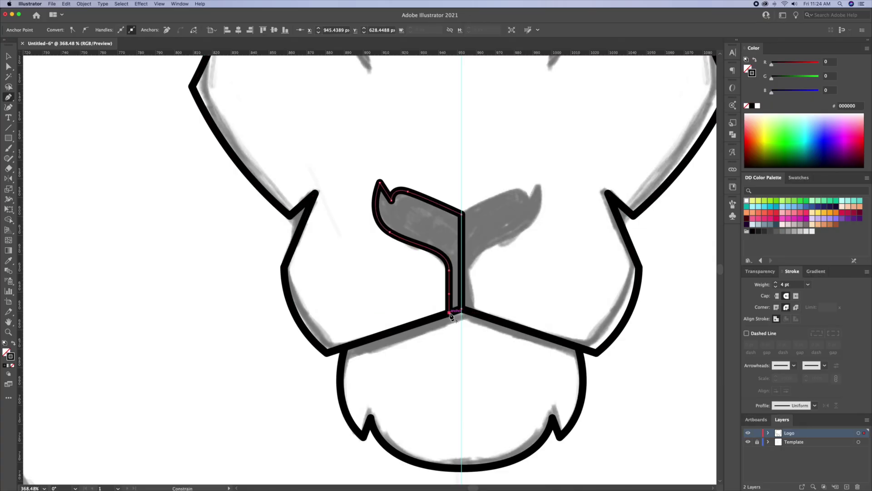
left_click(472, 344, "super")
left_click(452, 309, "super")
key("super+space")
left_click_drag(453, 313, 511, 316)
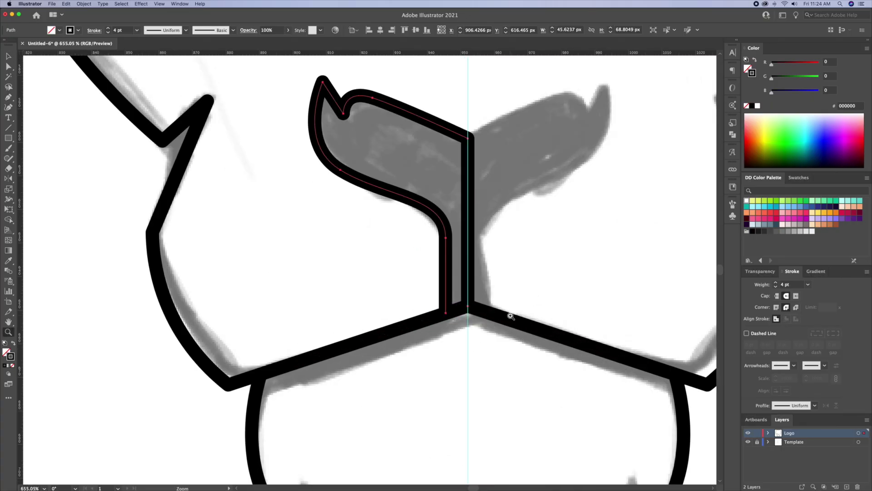
key("super+;")
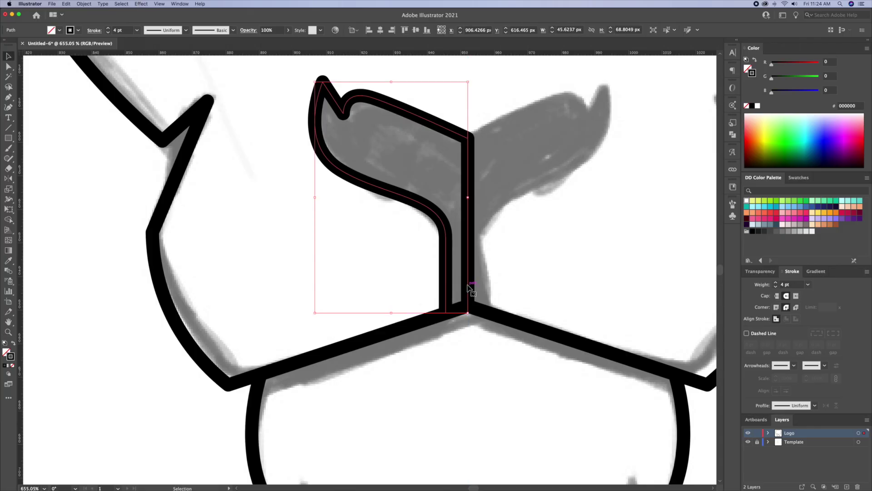
left_click(468, 306)
left_click(446, 313)
Step: Undo an accidental move of the nose shape and select the left nose half for mirroring
key("super+shift+a")
left_click_drag(470, 291, 490, 291)
key("super+z")
key("super+shift+a")
key("super+space")
key("v")
left_click(475, 291)
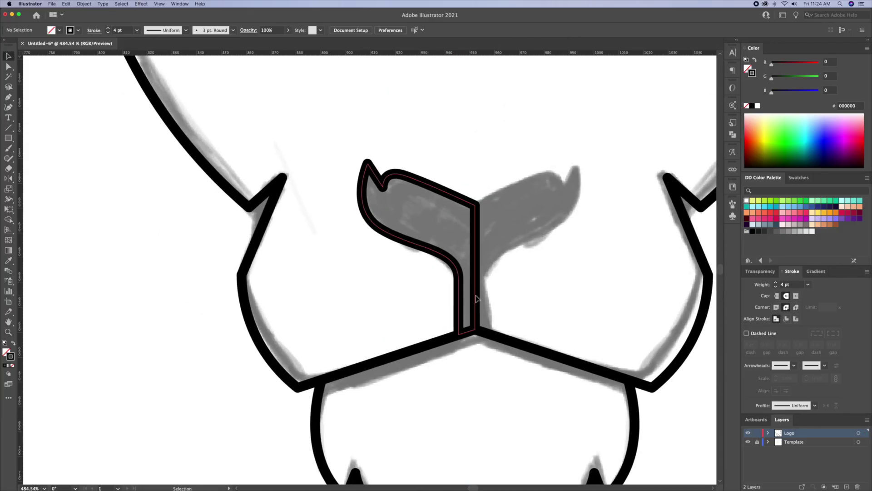
key("o")
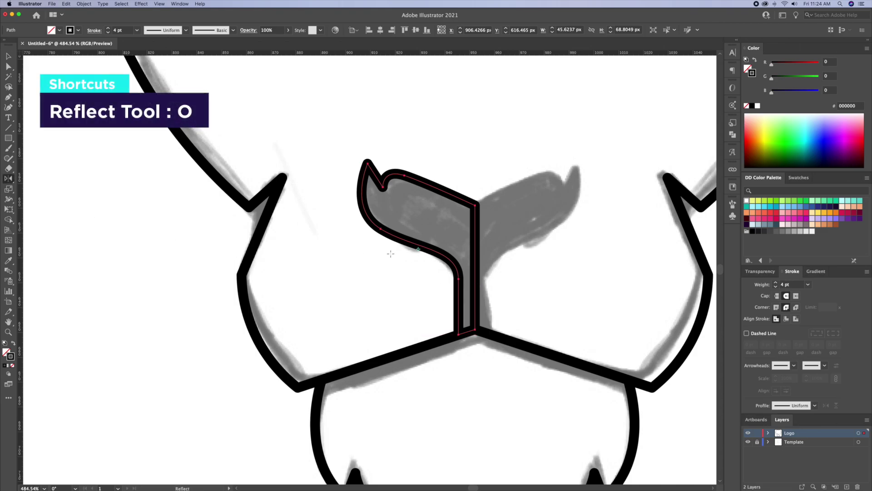
Step: Reflect a vertical copy of the nose half around the nose's centre
left_click(476, 257, "alt")
left_click(218, 267)
key("v")
key("ctrl+shift+a")
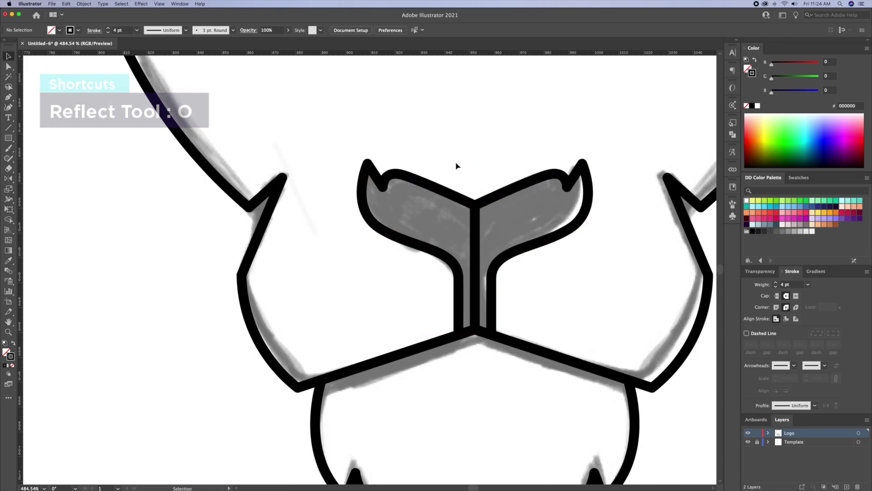
Step: Select both nose halves and merge them into one shape with the Shape Builder
left_click(467, 218)
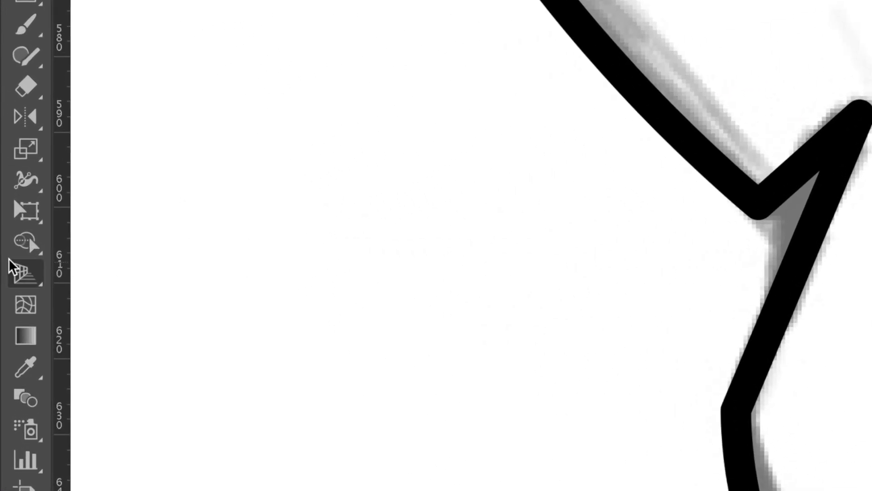
left_click(3, 223)
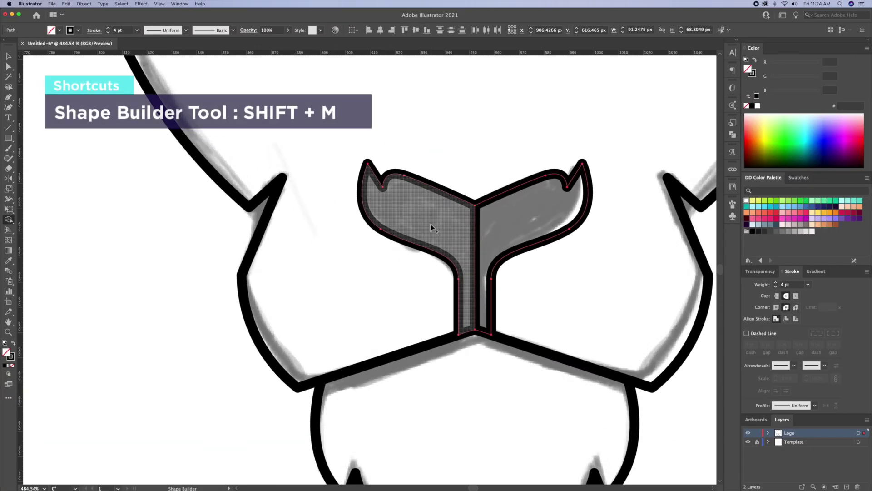
left_click_drag(432, 227, 515, 231)
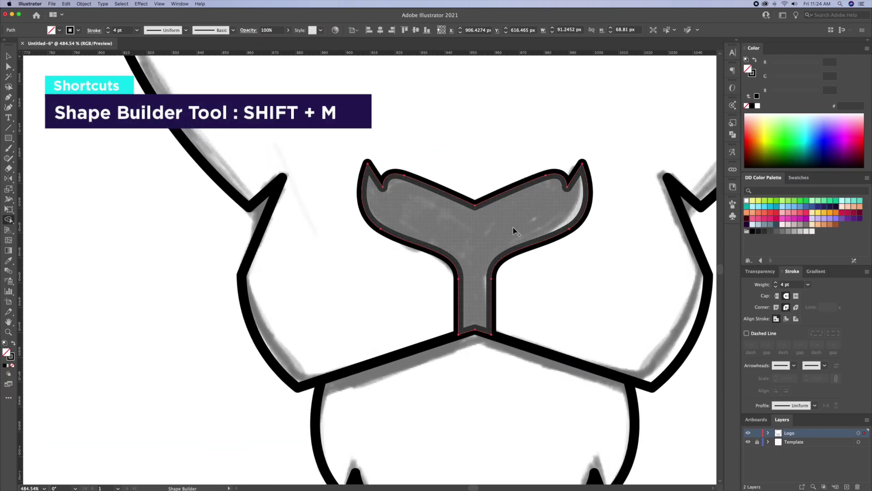
key("v")
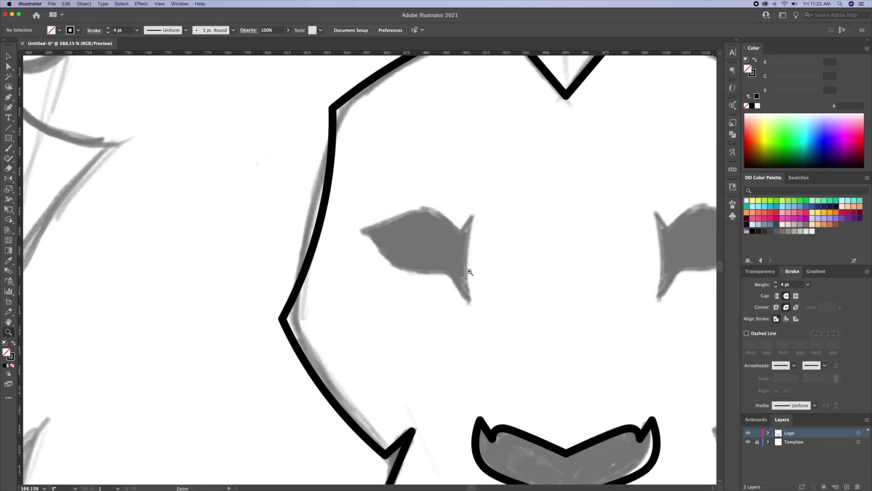
Step: Trace the left eye over the sketch with the Pen tool as a closed curved path
key("p")
left_click(474, 214)
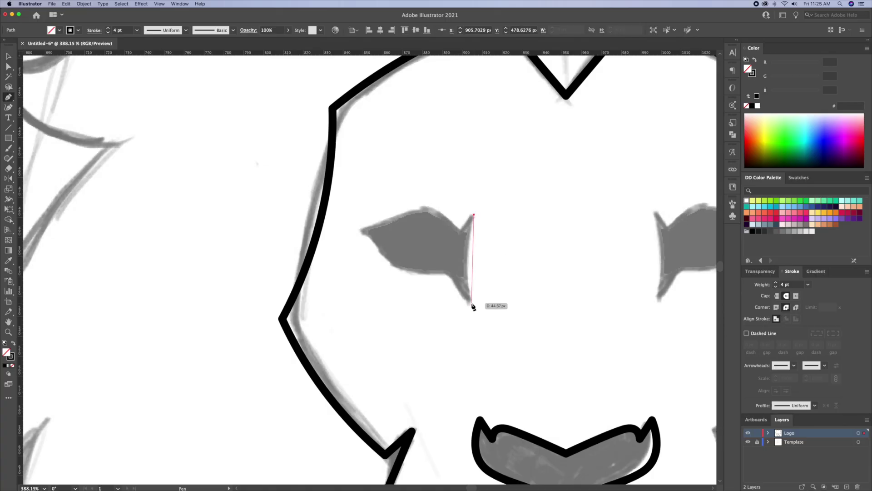
mouse_move(472, 303)
left_mouse_down()
mouse_move(479, 331)
mouse_move(476, 314)
left_mouse_up()
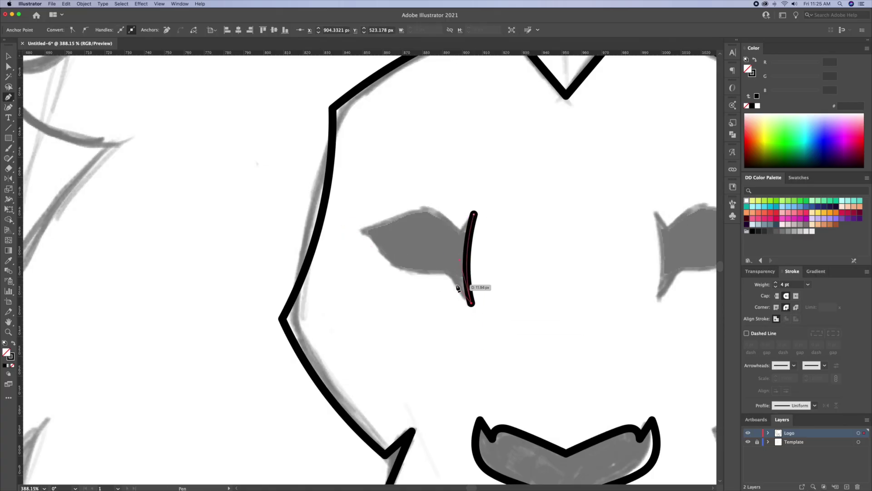
left_click(453, 279)
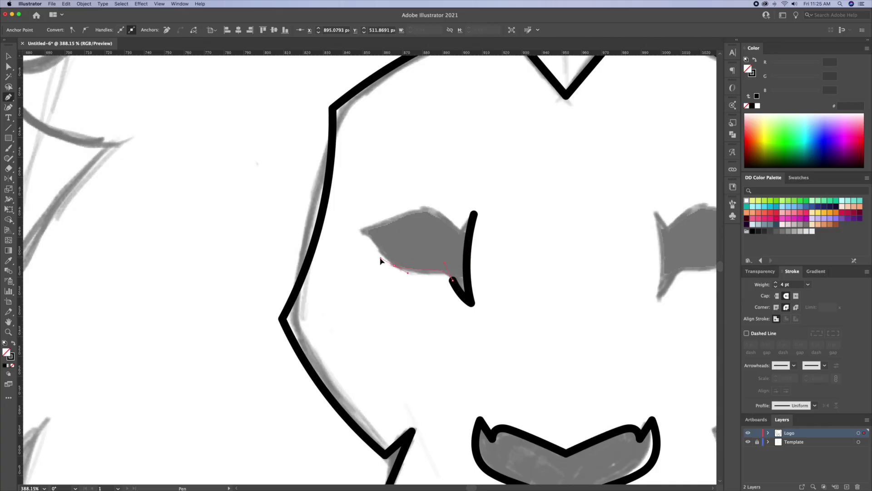
left_click_drag(360, 249, 326, 169)
left_click(361, 231)
key("super+z")
key("super+z")
left_click(361, 231)
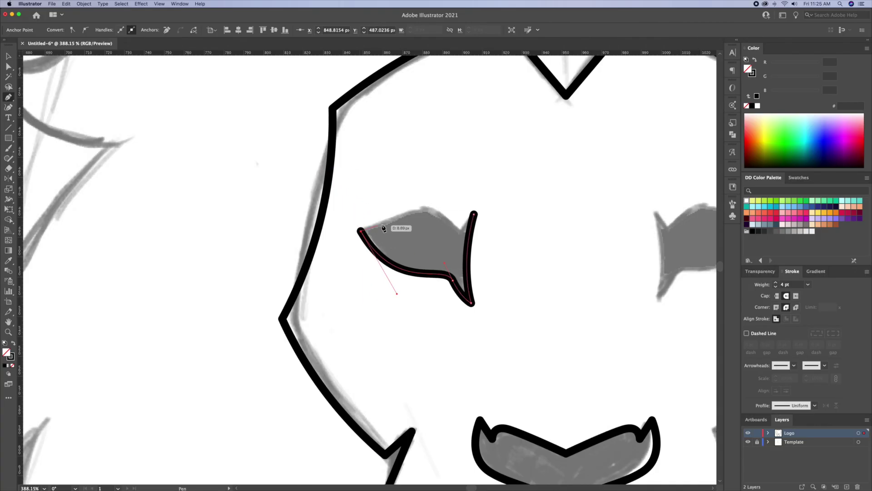
left_click_drag(395, 219, 407, 214)
left_click(410, 210)
left_click_drag(458, 228, 475, 252)
Step: Swap fill and stroke so the left eye is solid black with no outline
key("v")
left_click(547, 262)
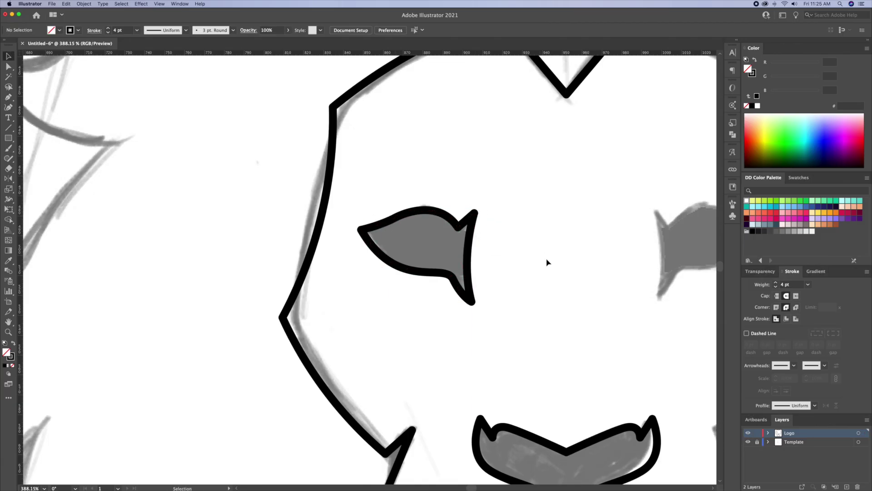
left_click(442, 265)
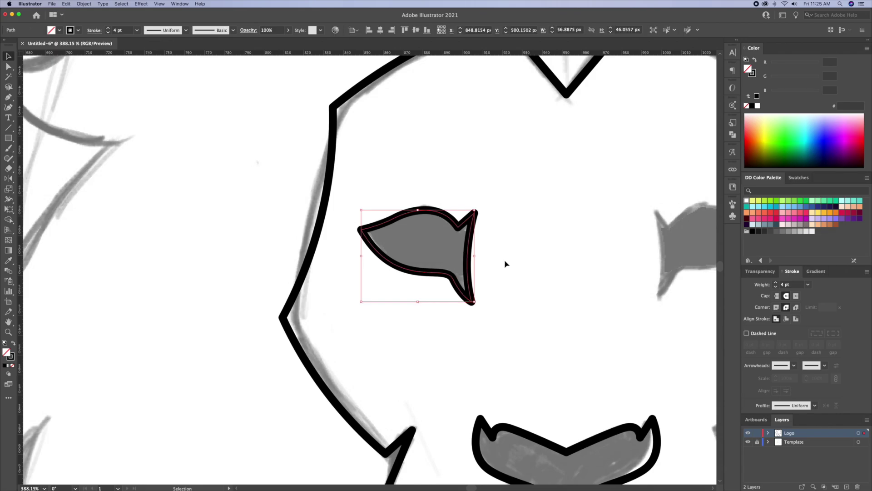
left_click(756, 61)
Step: Mirror a copy of the left eye across the nose centre to form the right eye
left_click(565, 187)
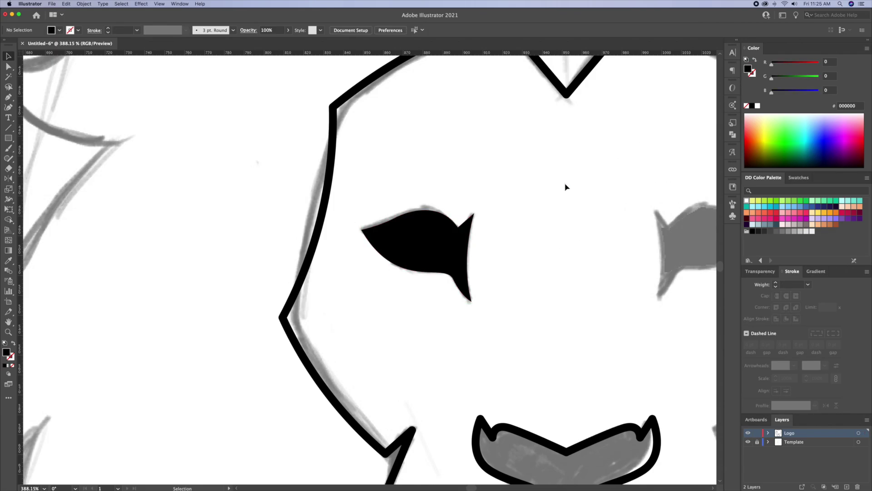
left_click_drag(533, 278, 424, 262)
left_click(357, 234)
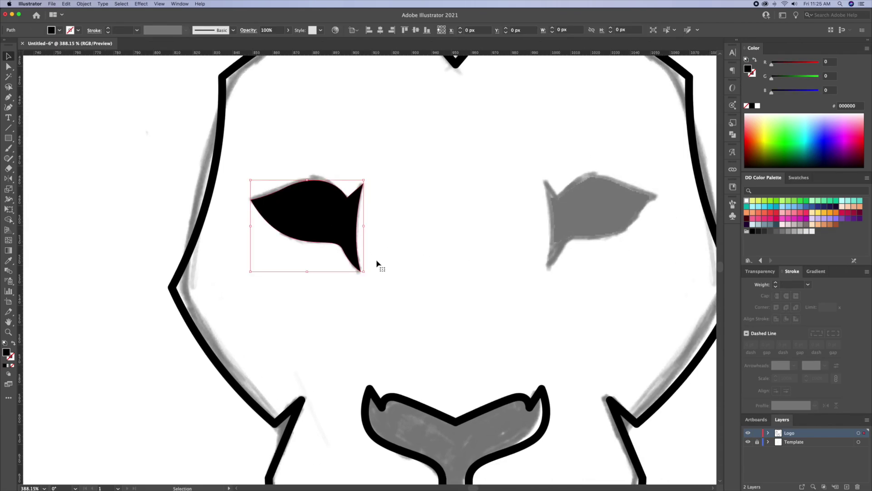
key("o")
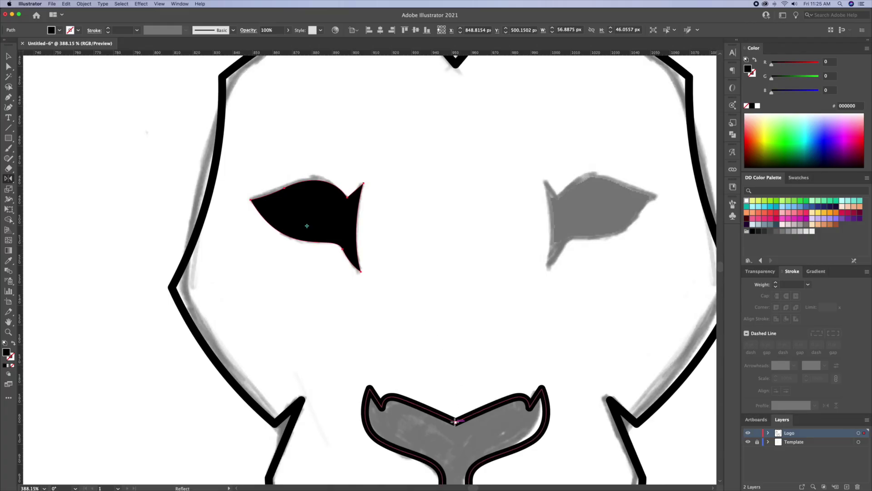
left_click(455, 422, "alt")
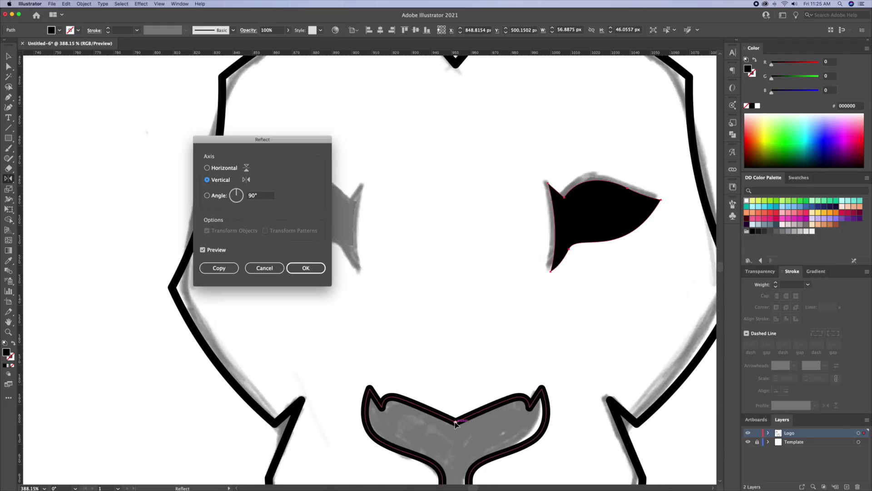
left_click(225, 270)
Step: Swap the nose's fill and stroke so it is solid black without an outline
key("v")
left_click(442, 290)
key("z")
left_click(442, 292, "alt")
left_click(441, 292, "alt")
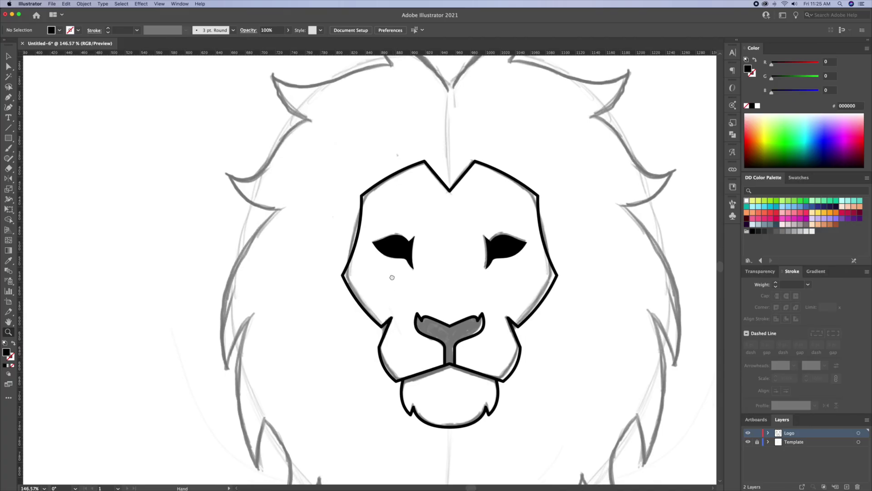
key("v")
left_click(456, 326)
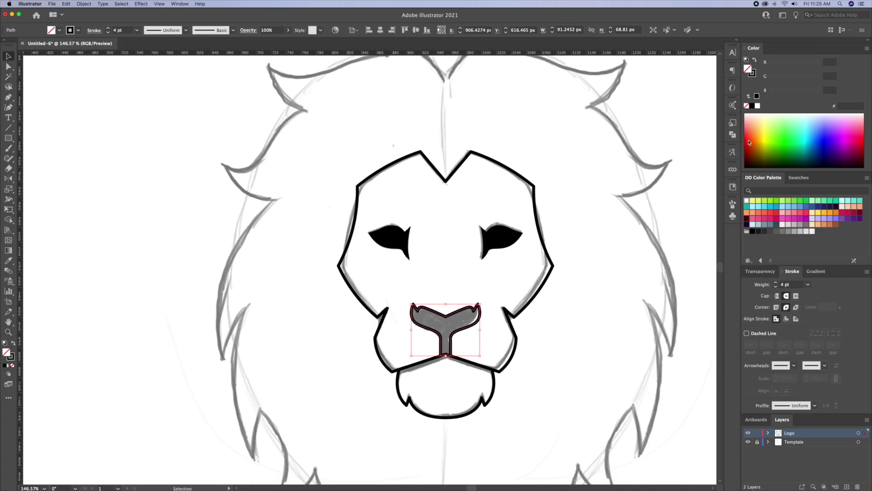
left_click(755, 61)
left_click(568, 339)
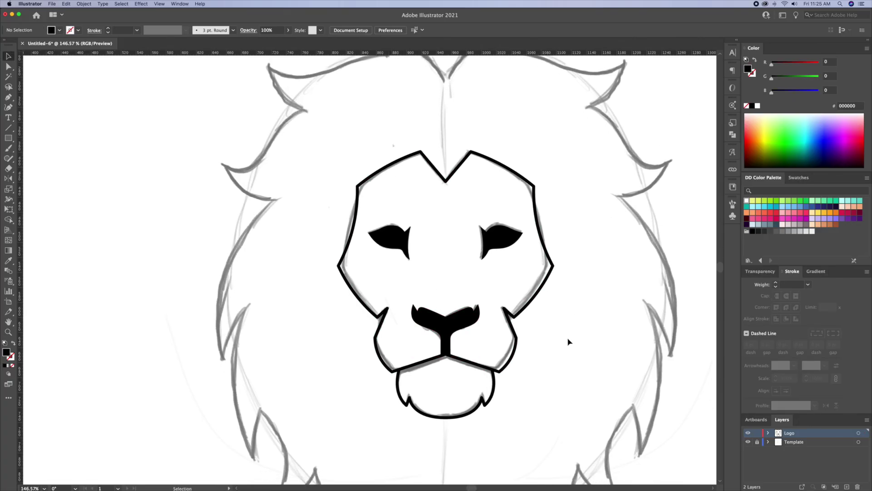
key("super+0")
key("z")
left_click_drag(394, 311, 497, 302)
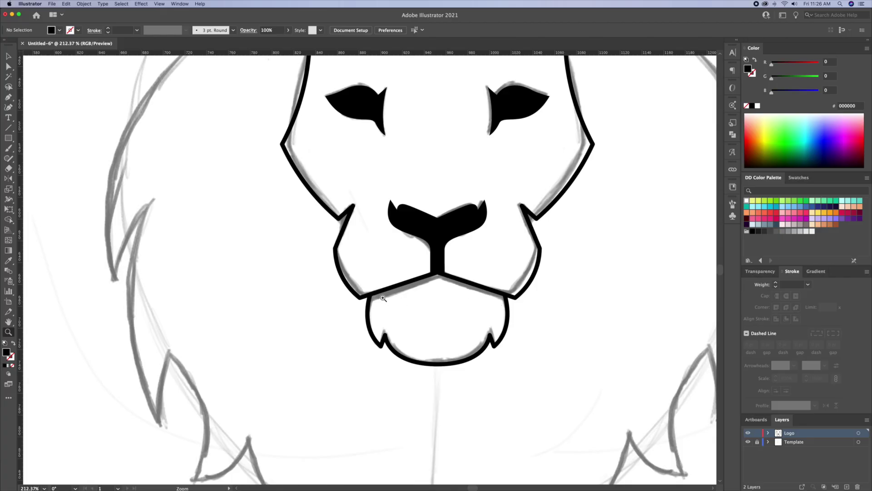
Step: Apply Offset Path to the cheek and jaw outline with a 7 px outward offset
left_click(464, 299)
key("v")
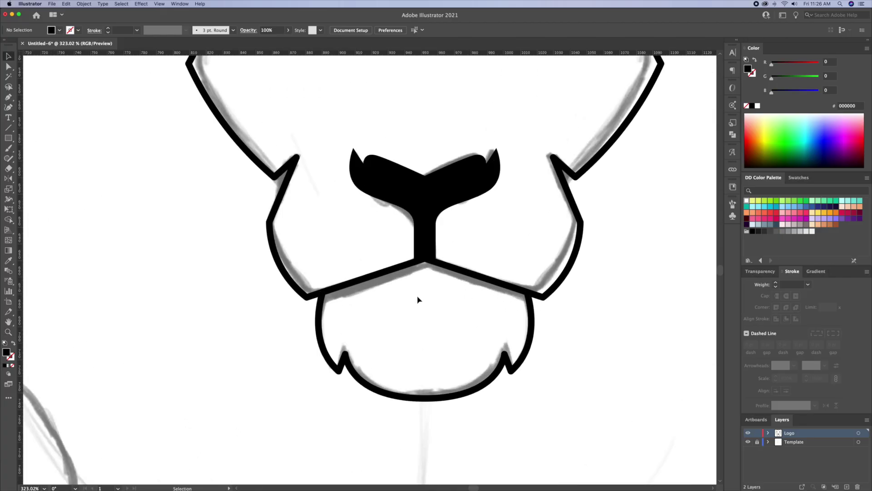
left_click(571, 269)
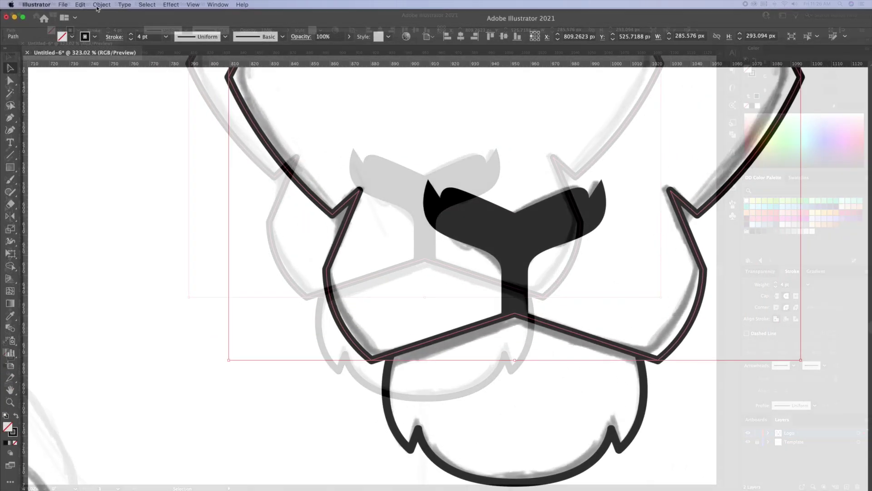
left_click(83, 3)
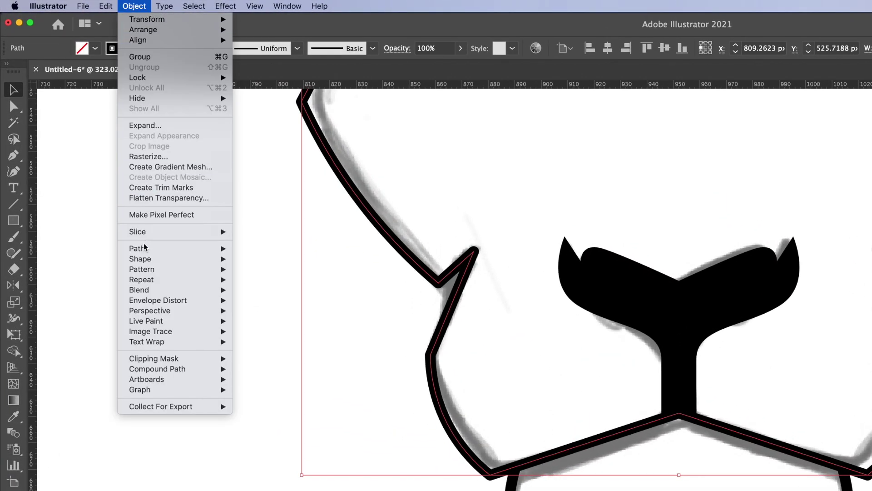
mouse_move(145, 249)
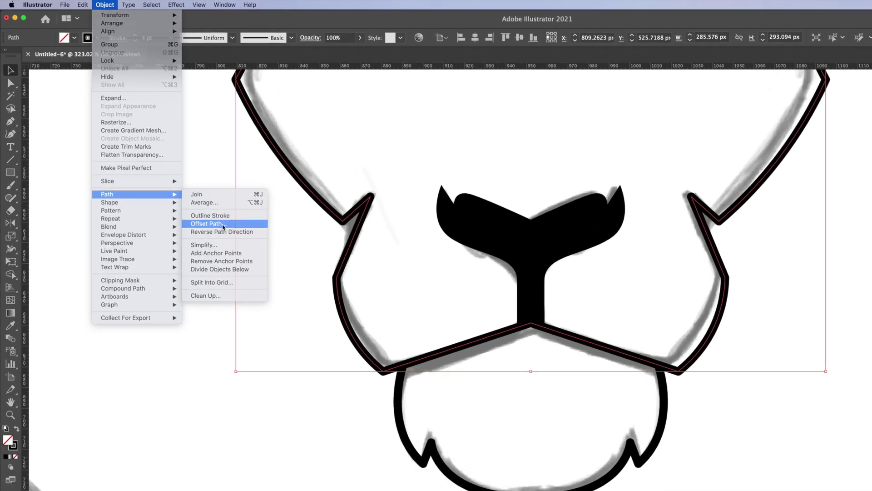
left_click(255, 285)
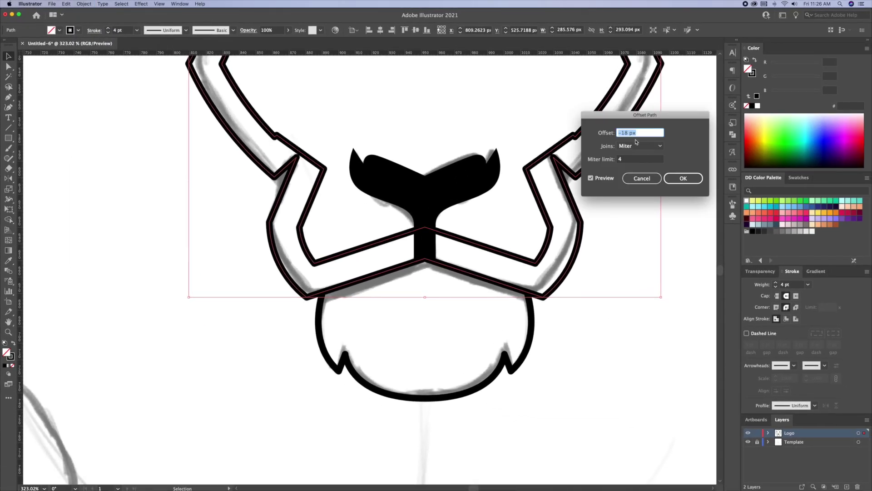
left_click_drag(636, 115, 640, 201)
key("Up")
key("Up")
key("Up")
key("Up")
key("Up")
key("Up")
key("Up")
key("Up")
key("Up")
key("Up")
key("Up")
key("Up")
key("Up")
key("Up")
key("Up")
key("Up")
key("Up")
key("Up")
key("Up")
key("Up")
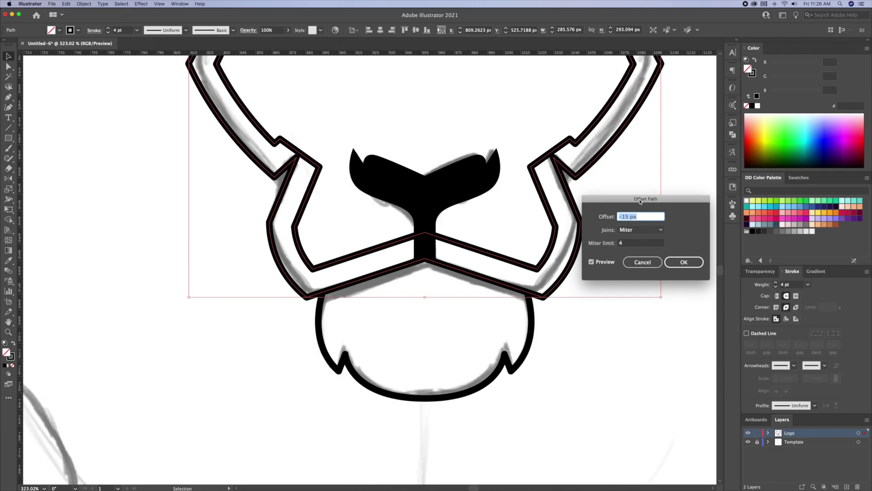
key("Down")
key("Down")
key("Down")
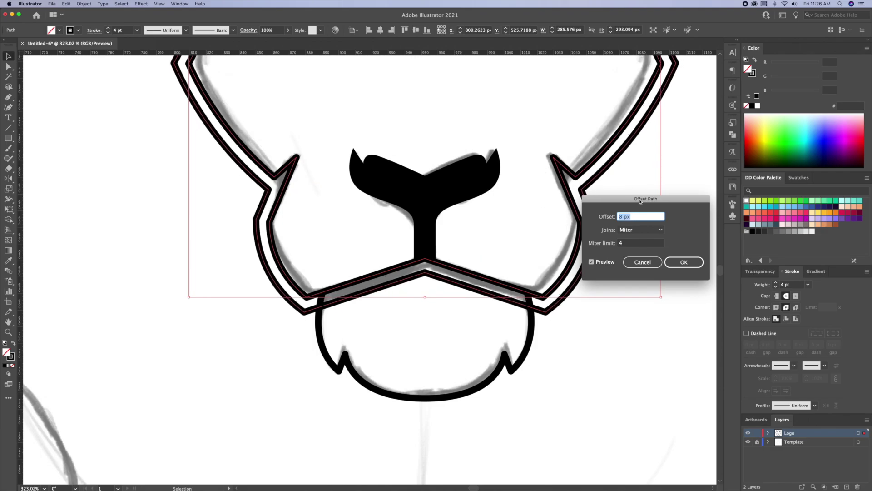
key("Down")
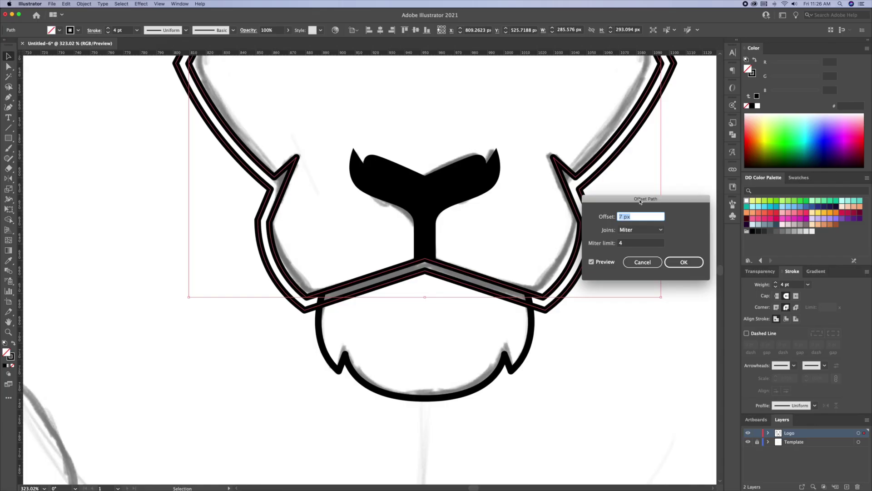
key("Return")
left_click(565, 335)
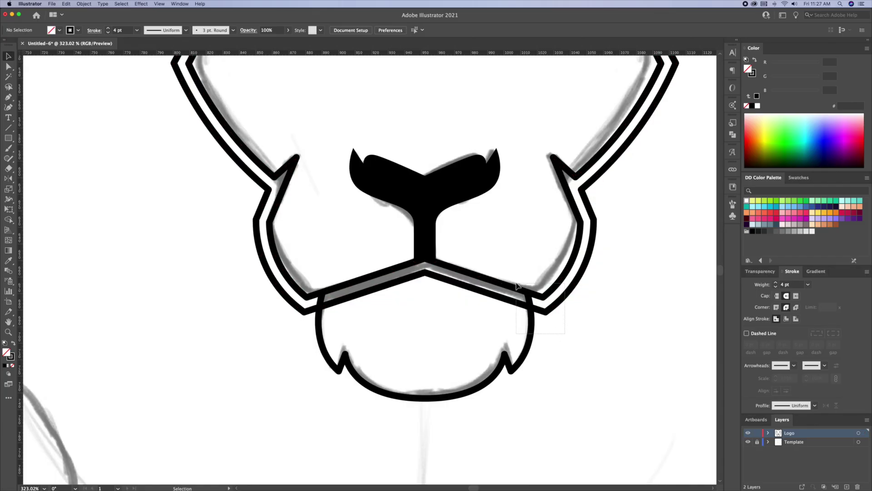
Step: Use Shape Builder to carve out the mouth and delete the extra outer outline band
left_click_drag(516, 285, 518, 286)
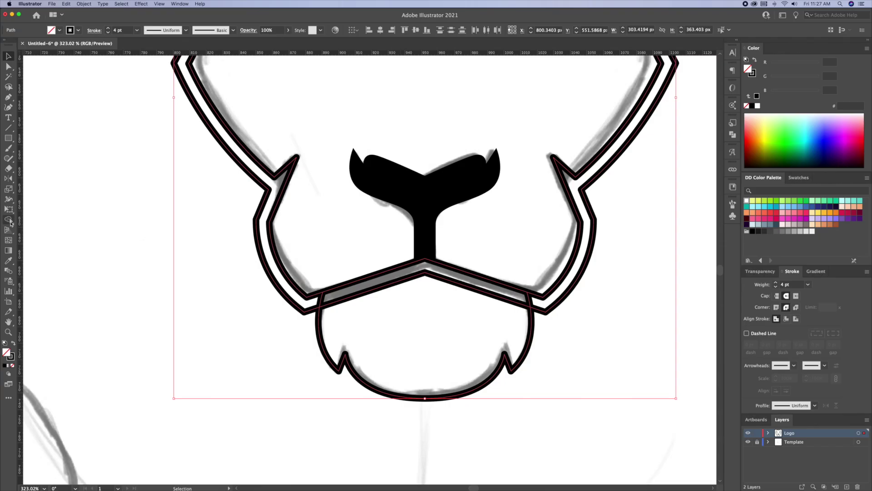
left_click(10, 220)
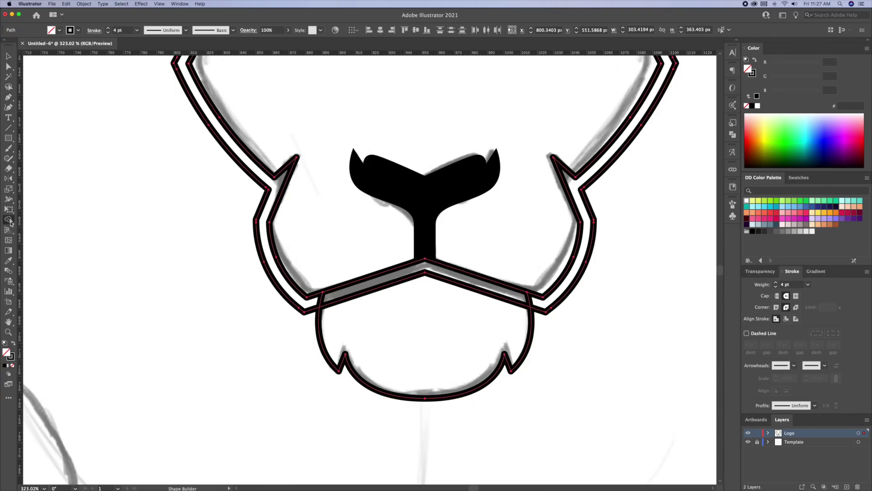
left_click(402, 335)
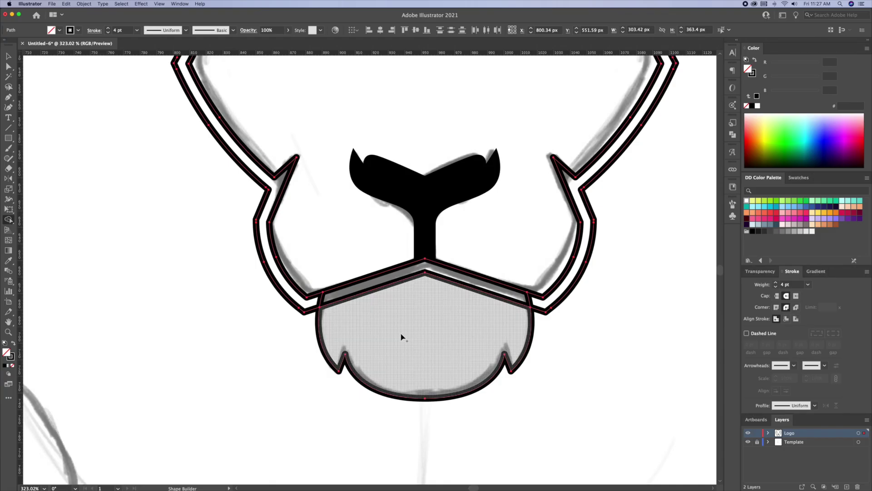
left_click(401, 336)
left_click(302, 304, "alt")
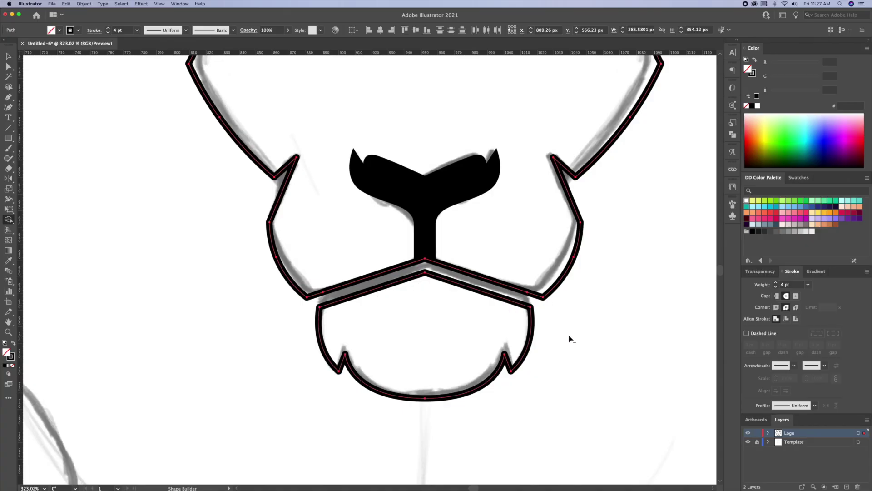
Step: Hide the sketch template layer and fit the whole lion in view
key("v")
left_click(596, 336)
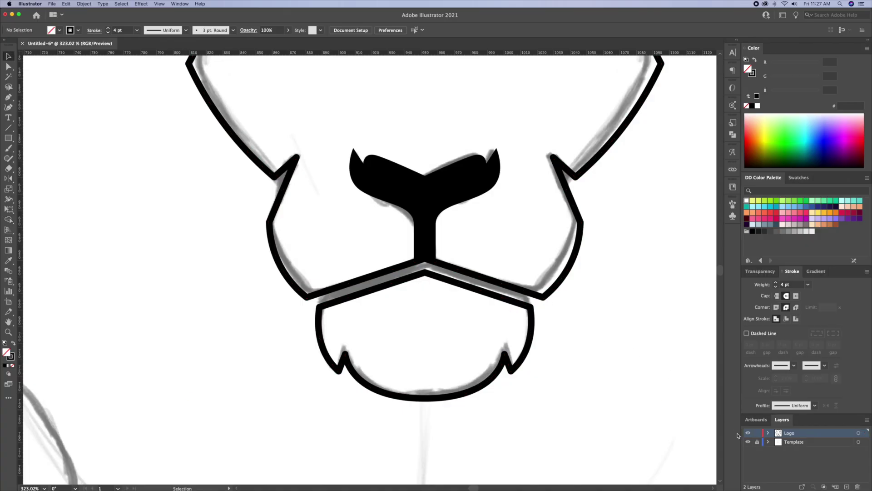
left_click(748, 442)
key("super+0")
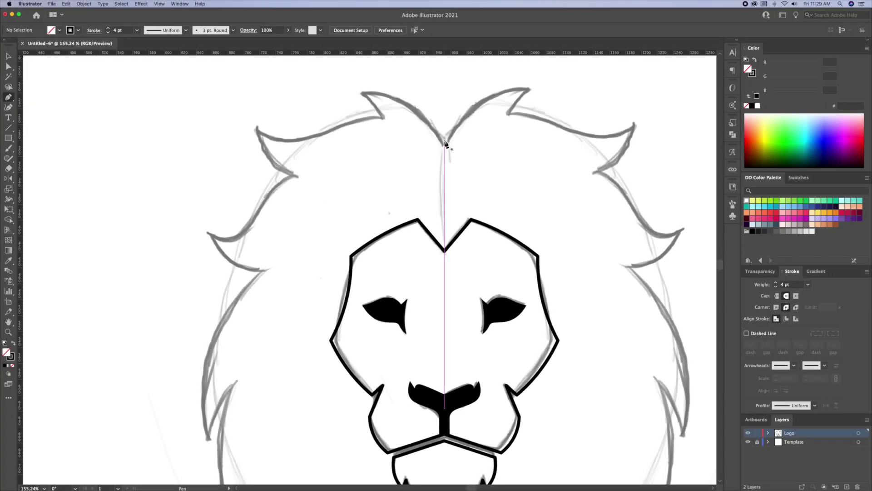
Step: Trace the upper left mane from the top centre dip through its spiky tufts
left_click(444, 142)
left_click_drag(361, 93, 304, 97)
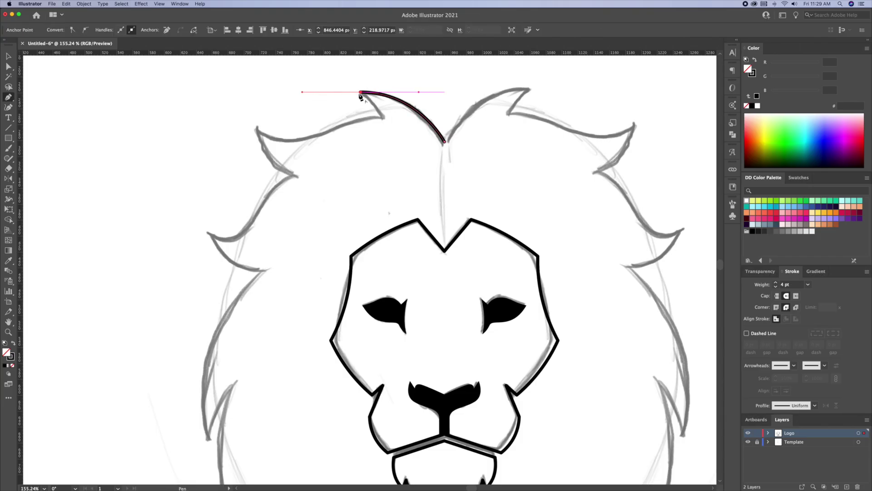
left_click(361, 93)
left_click_drag(383, 120, 387, 140)
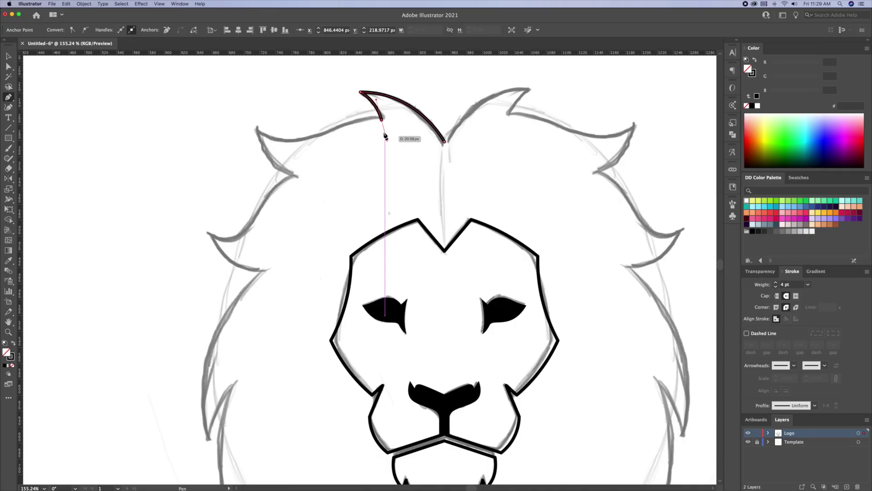
left_click(382, 119)
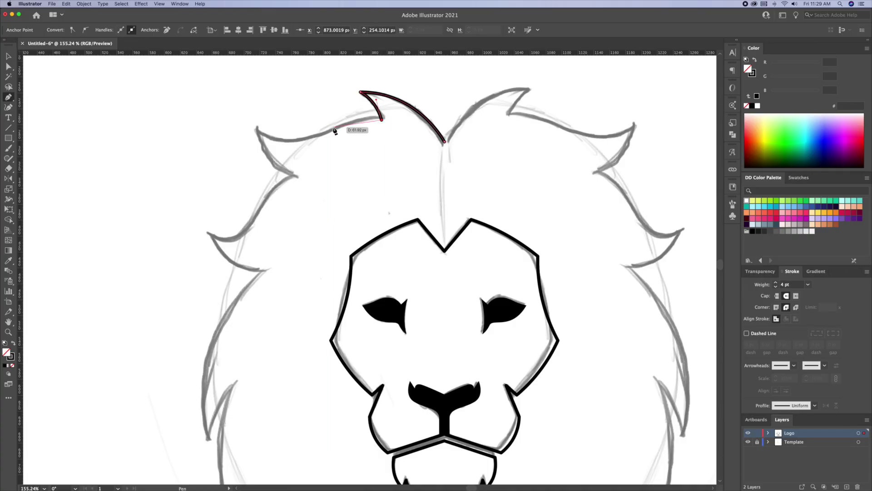
left_click_drag(317, 137, 246, 120)
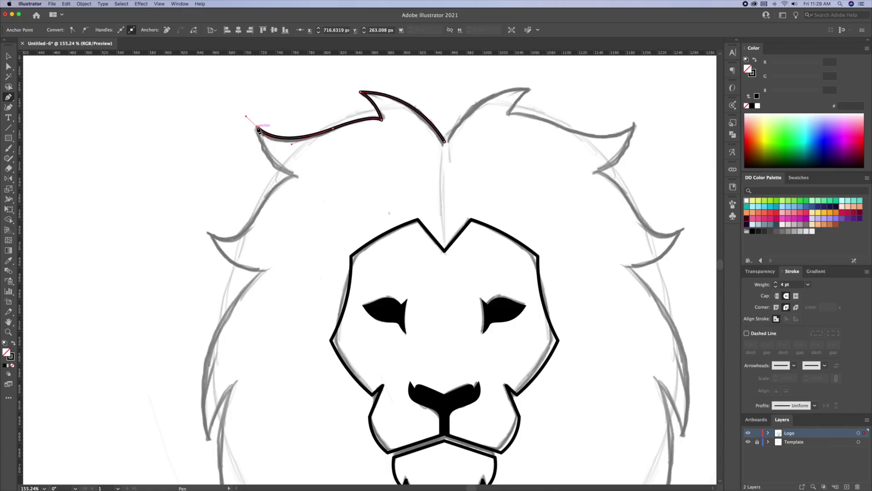
left_click_drag(294, 174, 473, 156)
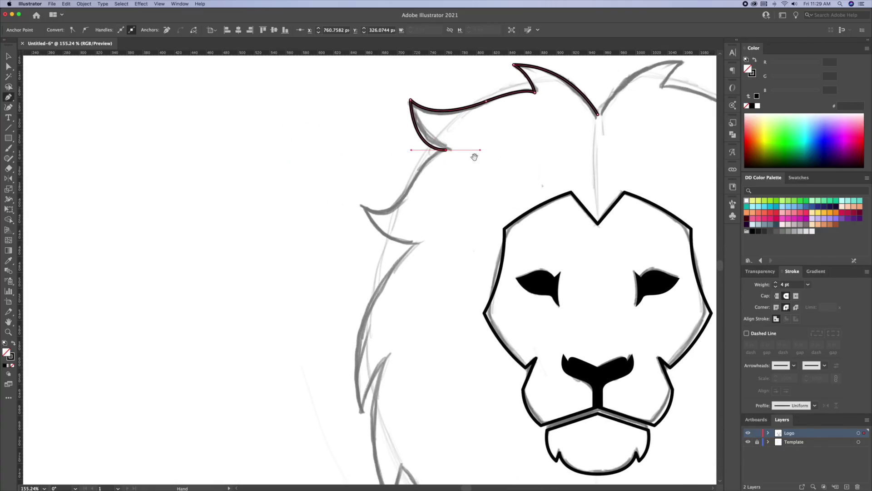
left_click_drag(409, 187, 397, 216)
left_click(361, 205)
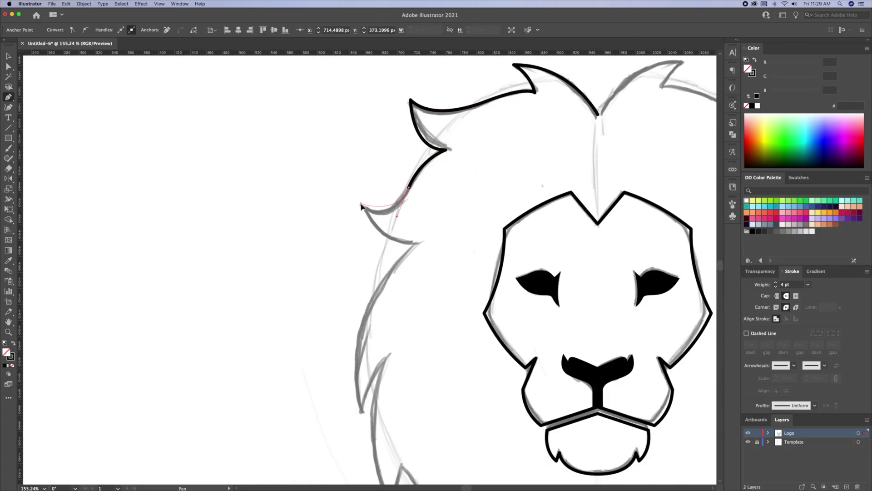
left_click_drag(351, 197, 350, 197)
left_click(361, 204)
left_click_drag(416, 243, 444, 250)
Step: Continue the left mane through the lower tufts, ending the path at the chin centre
scroll(409, 273, "down", 5)
mouse_move(362, 284)
left_mouse_down()
mouse_move(379, 402)
mouse_move(362, 287)
left_mouse_up()
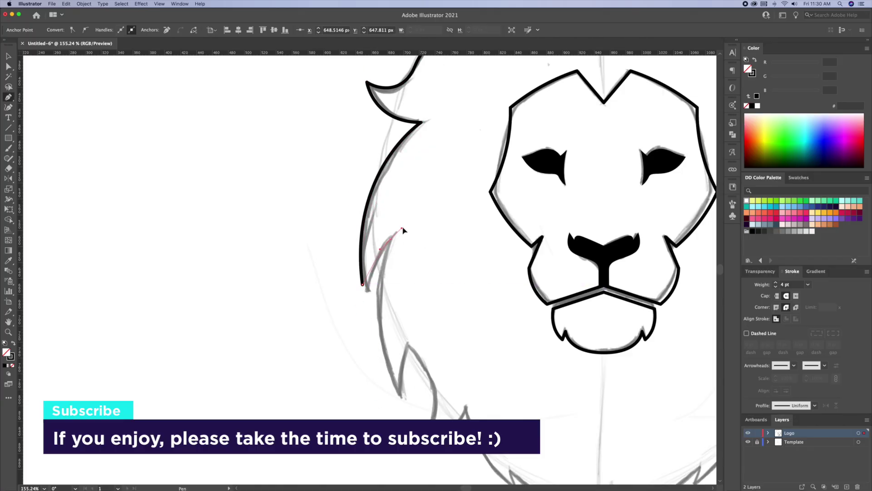
left_click_drag(414, 220, 414, 220)
scroll(415, 245, "down", 6)
scroll(415, 245, "right", 1)
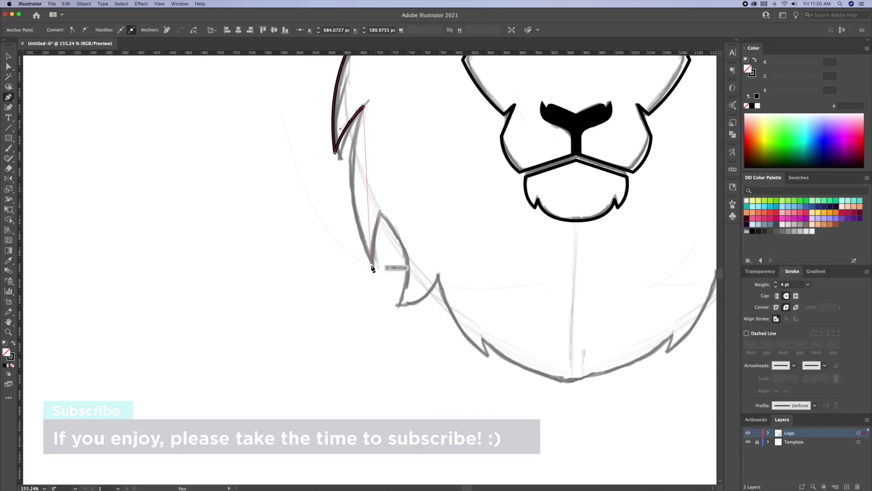
left_click_drag(371, 264, 401, 337)
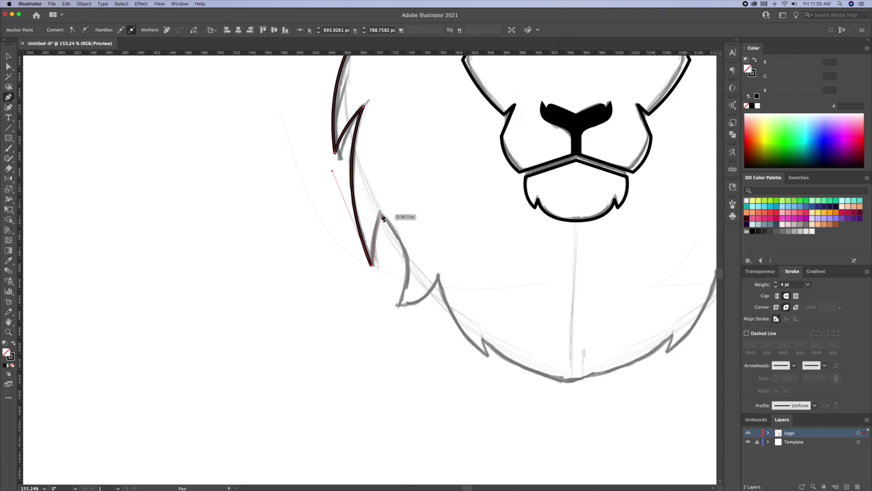
left_click_drag(381, 212, 393, 195)
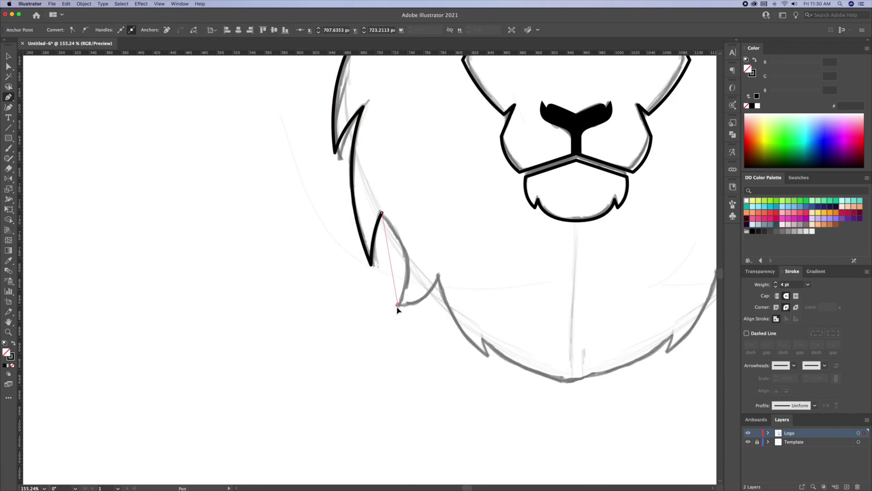
left_click_drag(398, 305, 375, 352)
left_click_drag(438, 275, 448, 248)
mouse_move(486, 355)
left_mouse_down()
mouse_move(522, 386)
mouse_move(486, 355)
mouse_move(486, 339)
left_mouse_up()
left_click(484, 336)
left_click_drag(577, 390, 492, 379)
Step: Hide the template and mirror a copy of the left mane across the top centre
key("super+shift+a")
key("super+0")
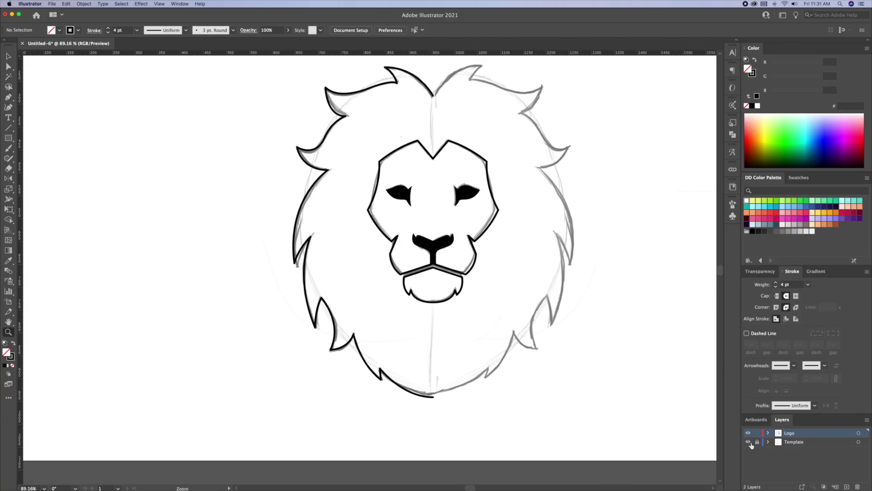
left_click(750, 442)
left_click_drag(479, 306, 466, 321)
scroll(326, 263, "up", 3)
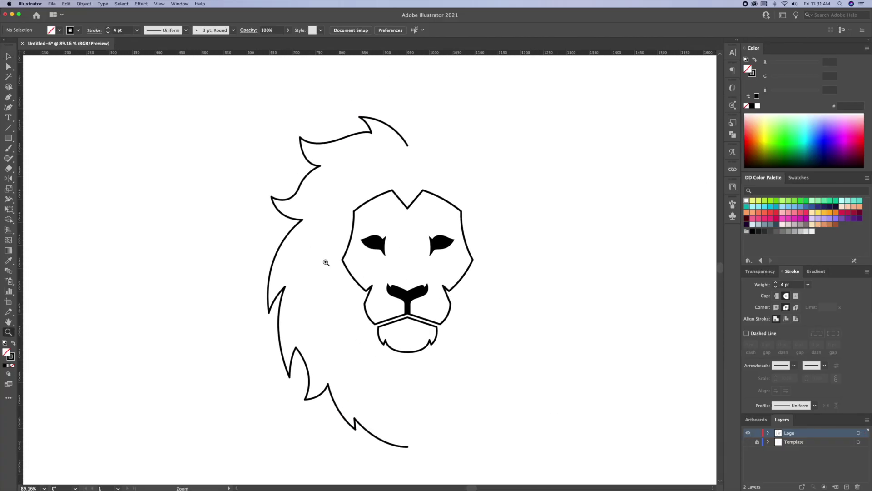
key("v")
left_click(323, 142)
key("o")
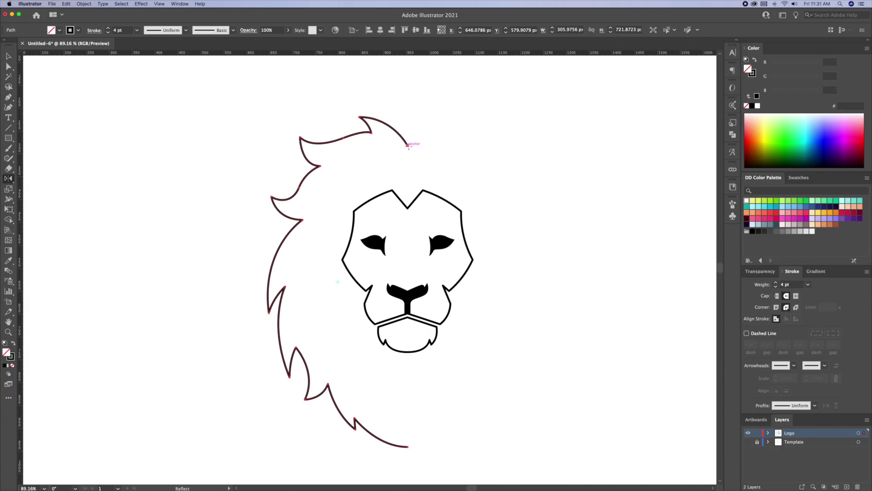
left_click(408, 146, "alt")
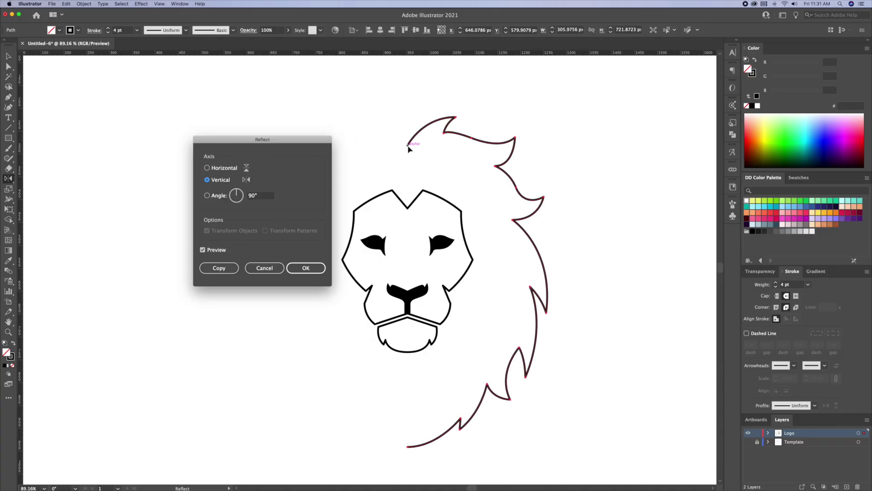
left_click(219, 268)
Step: Join the two mane halves at their touching endpoints at the top
key("v")
left_click(468, 177)
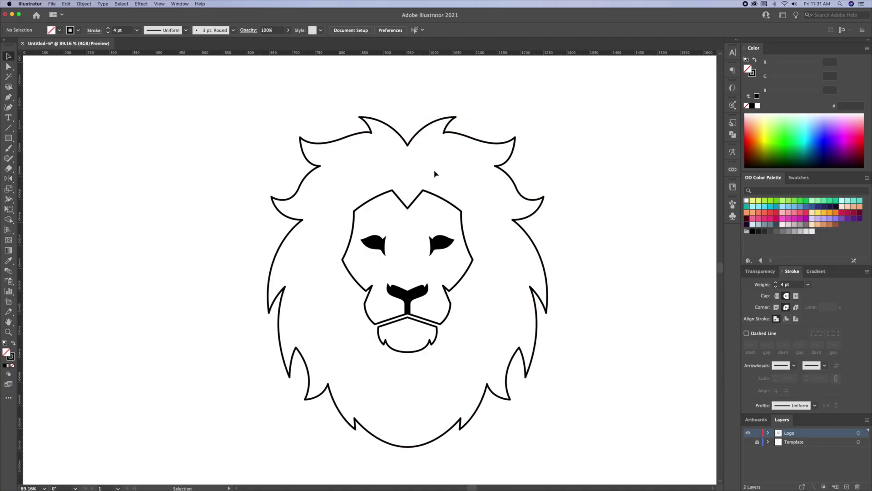
scroll(435, 174, "up", 5)
key("a")
left_click(425, 155)
right_click(425, 156)
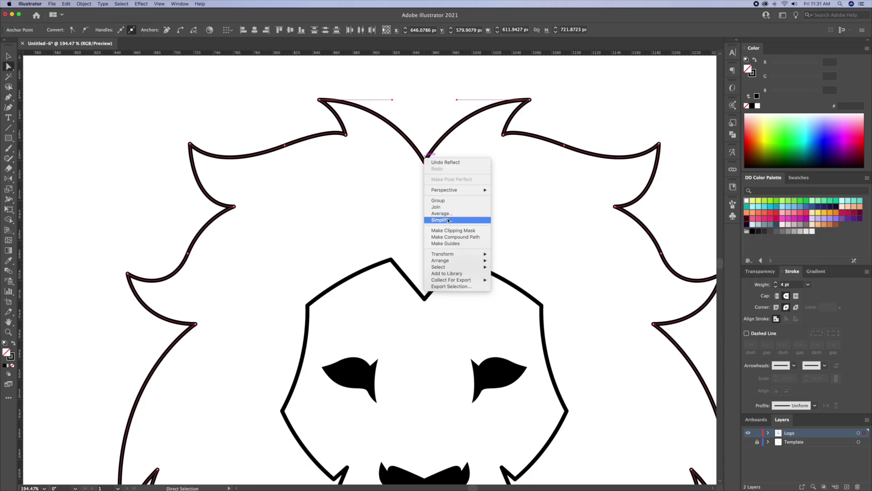
left_click(444, 208)
key("v")
left_click(444, 212)
Step: Join the mane halves at the chin endpoints to close the mane outline
left_click_drag(473, 409, 445, 207)
left_click_drag(450, 315, 436, 63)
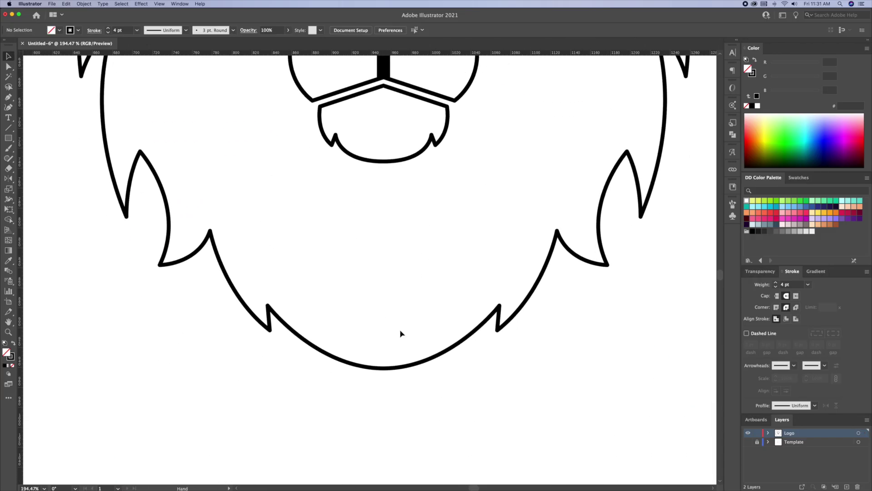
key("a")
left_click_drag(395, 378, 373, 359)
right_click(383, 368)
left_click(400, 405)
key("v")
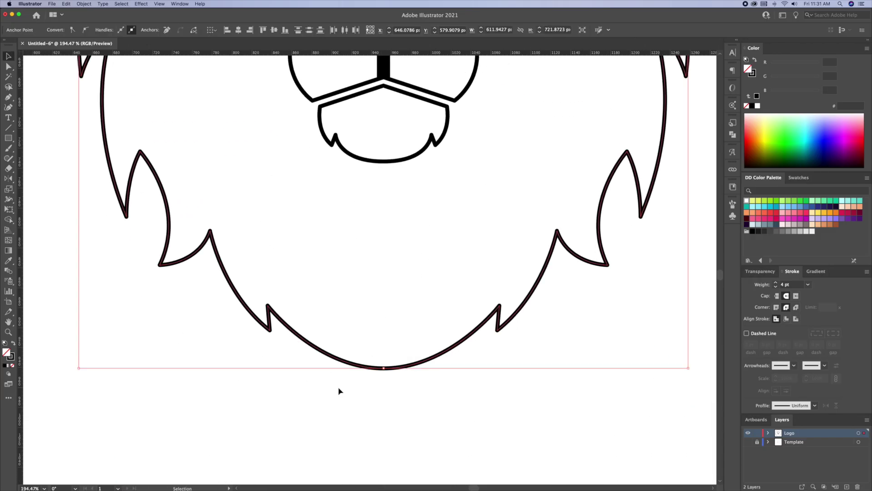
left_click(339, 391)
scroll(400, 346, "down", 3)
left_click_drag(462, 137, 537, 282)
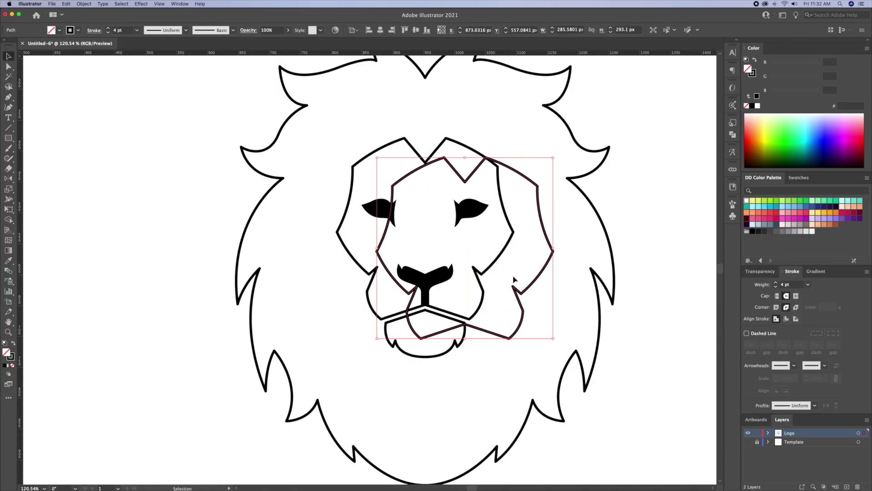
Step: Delete the duplicate face outline and fill the face white with no stroke
key("Delete")
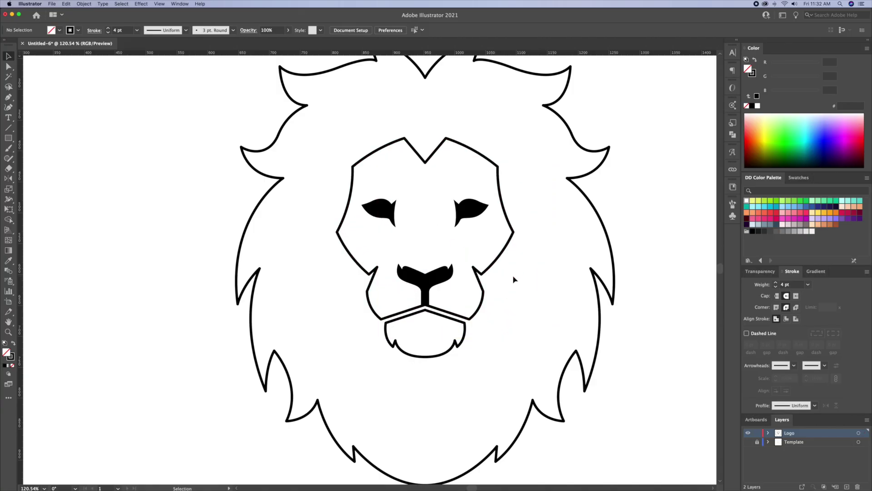
left_click(498, 262)
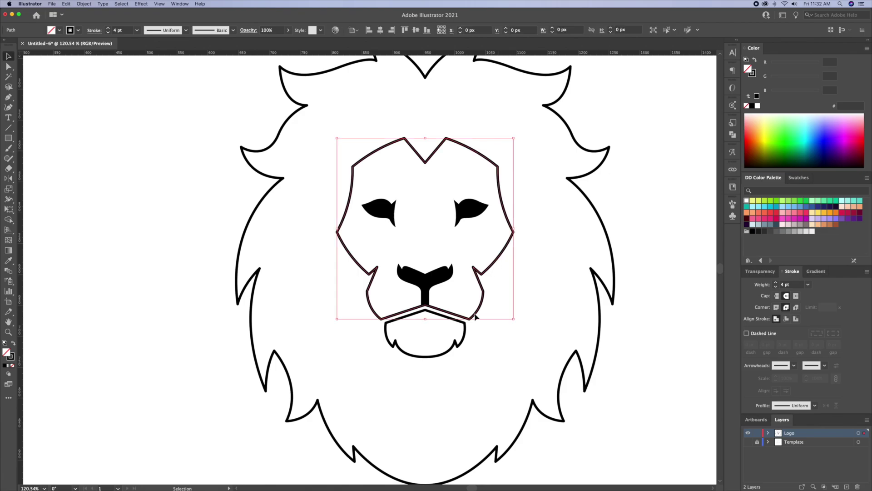
left_click(755, 60)
left_click(758, 106)
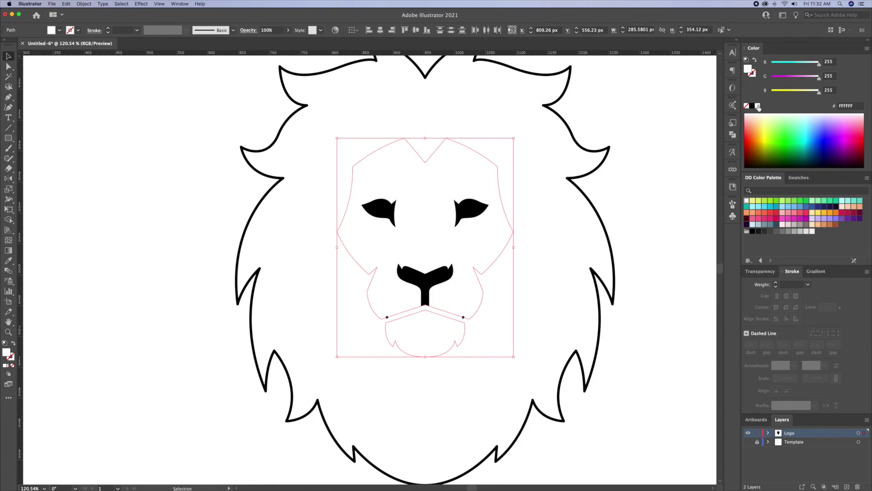
Step: Delete the two stray dots below the nose
left_click(597, 234)
key("z")
left_click_drag(415, 327, 454, 327)
key("v")
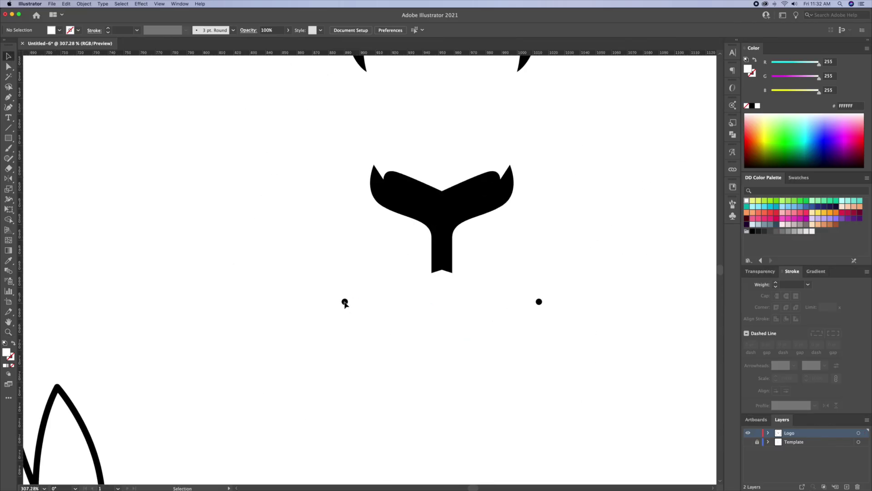
left_click(345, 302)
left_click(539, 302, "shift")
key("Delete")
Step: Make the mane solid black with no outline and send it behind the white face
key("z")
left_click_drag(539, 303, 424, 311)
left_click_drag(481, 306, 440, 303)
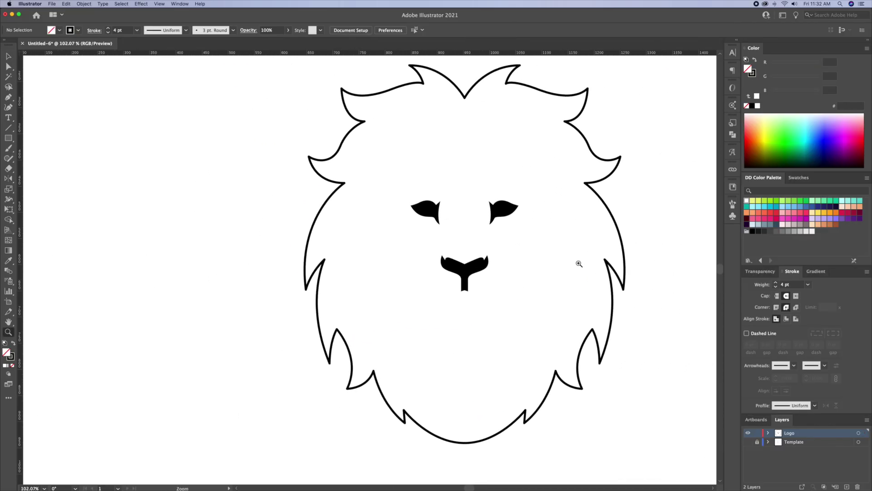
key("v")
left_click_drag(627, 216, 603, 232)
left_click(605, 232)
left_click(754, 60)
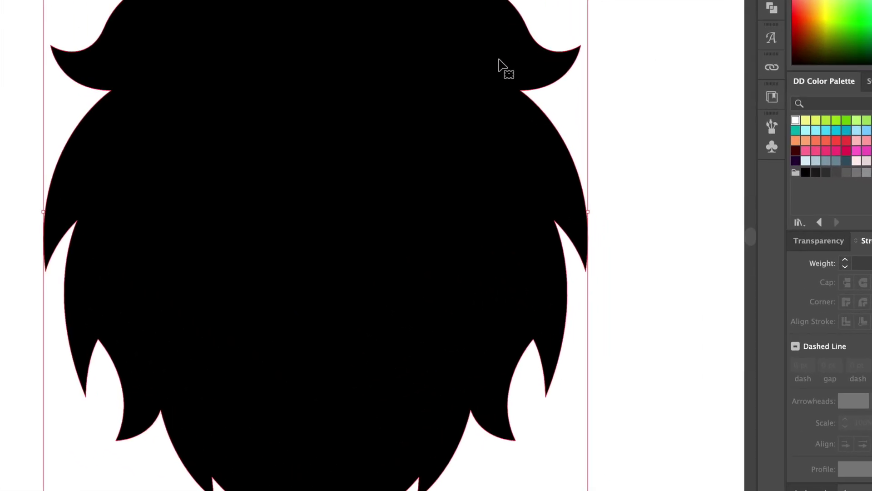
right_click(499, 61)
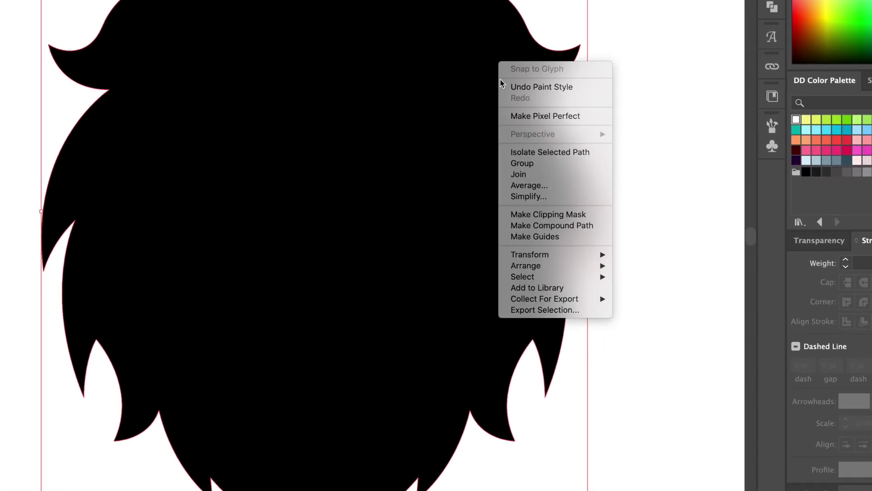
mouse_move(568, 265)
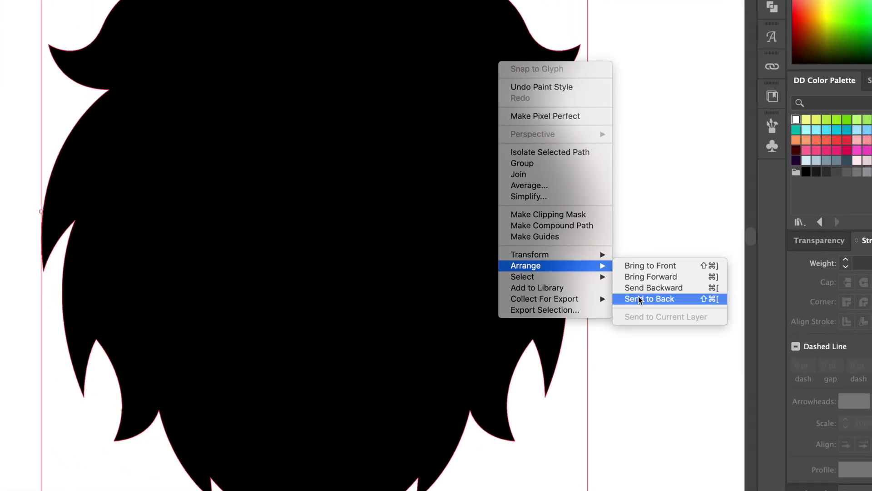
left_click(640, 300)
left_click(621, 279)
Step: Pull the nose's bottom and side corner anchors down to close the gap at its base
key("super+space")
left_click_drag(584, 84, 509, 83)
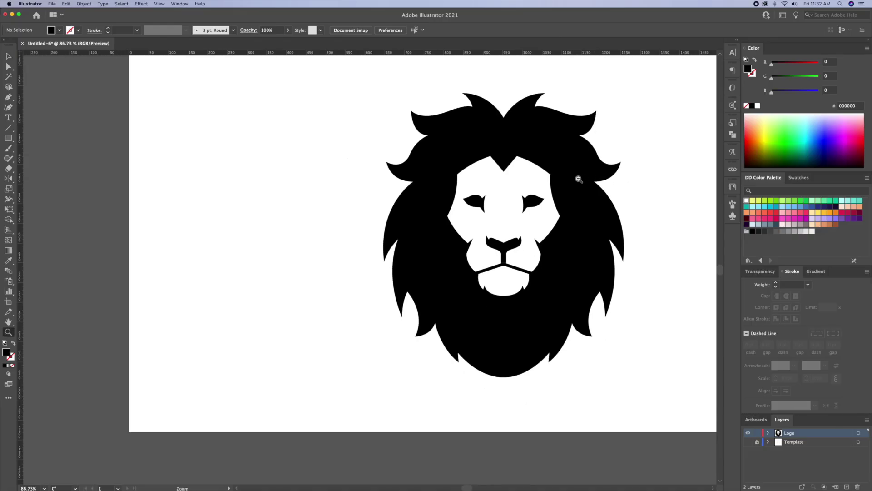
left_click_drag(579, 179, 573, 177)
left_click_drag(573, 177, 487, 213)
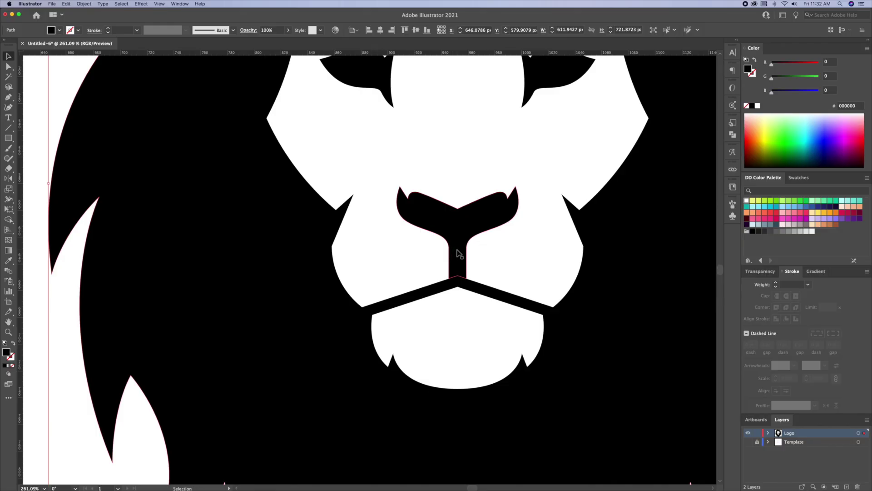
key("super+space")
left_click_drag(458, 267, 577, 269)
left_click(439, 258)
key("super+space")
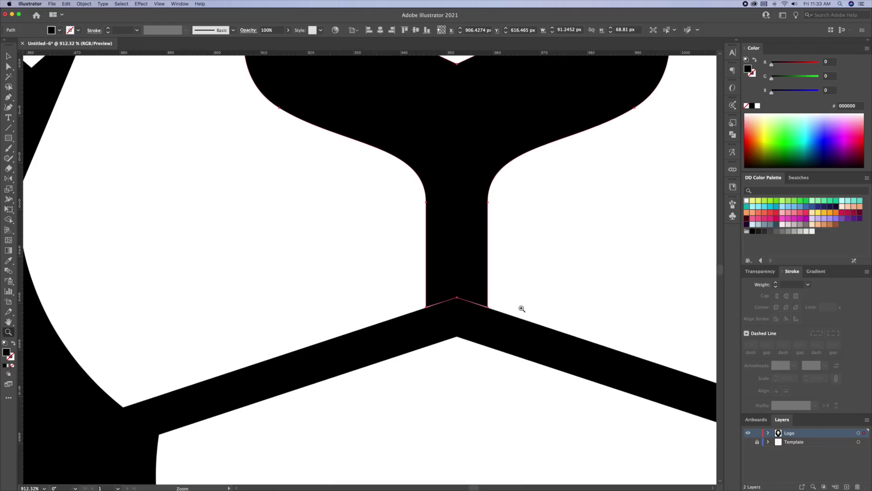
left_click_drag(449, 313, 468, 298)
key("a")
left_click(466, 276)
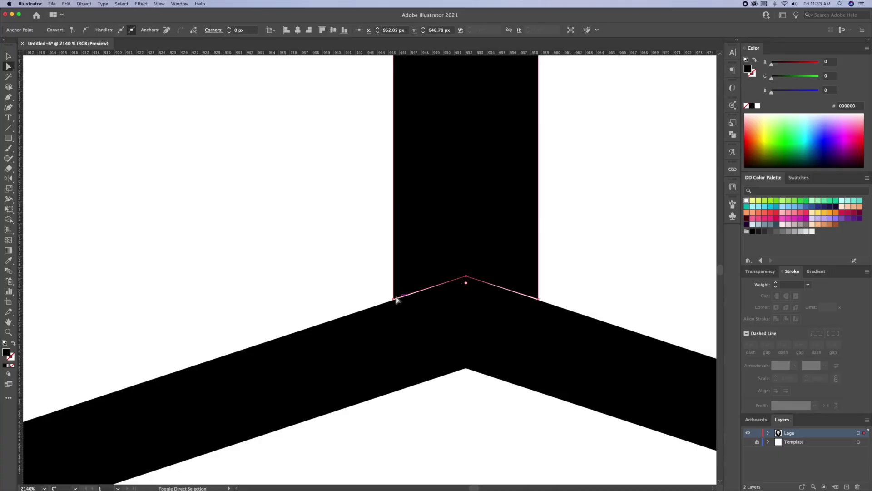
left_click(394, 300, "shift")
left_click(539, 299, "shift")
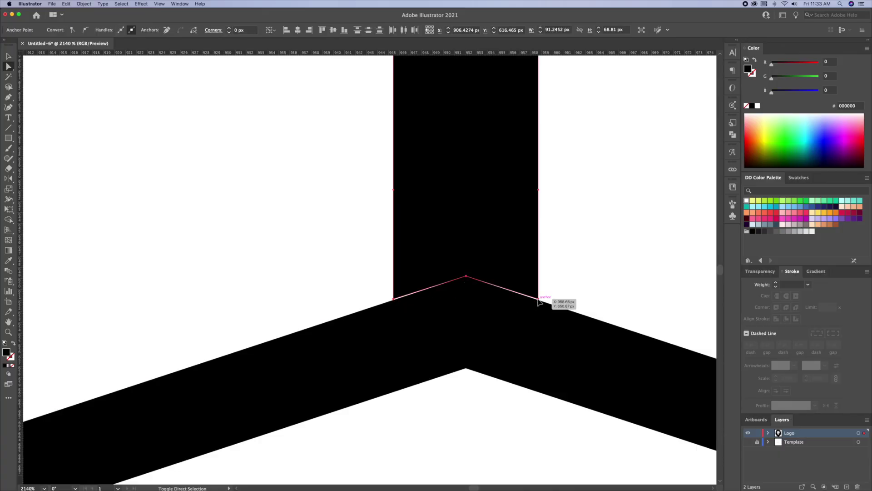
left_click_drag(538, 300, 409, 339)
Step: Merge the nose region with the white face using the Shape Builder
left_click_drag(432, 308, 401, 276)
left_click_drag(518, 301, 458, 301)
key("v")
left_click(470, 279, "shift")
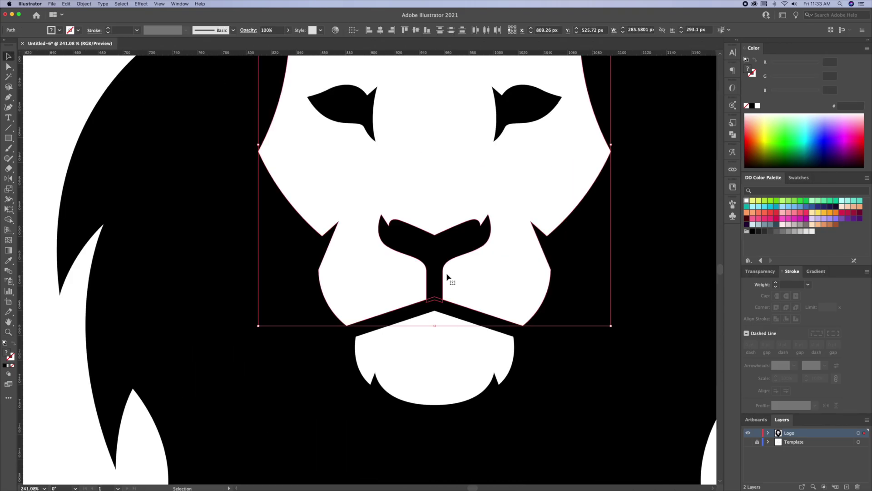
left_click(8, 220)
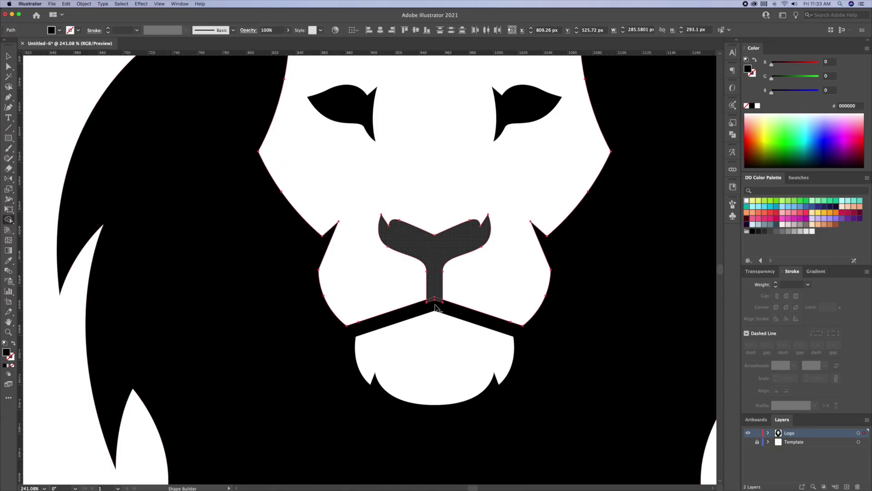
left_click(434, 307)
Step: Subtract both eyes from the white face and check the nose and eye cutouts
key("v")
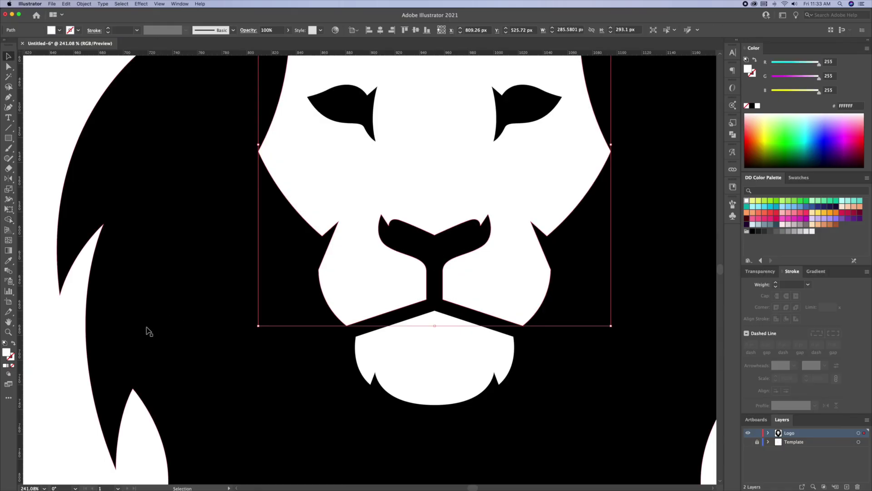
left_click(74, 350)
left_click_drag(373, 287, 209, 246)
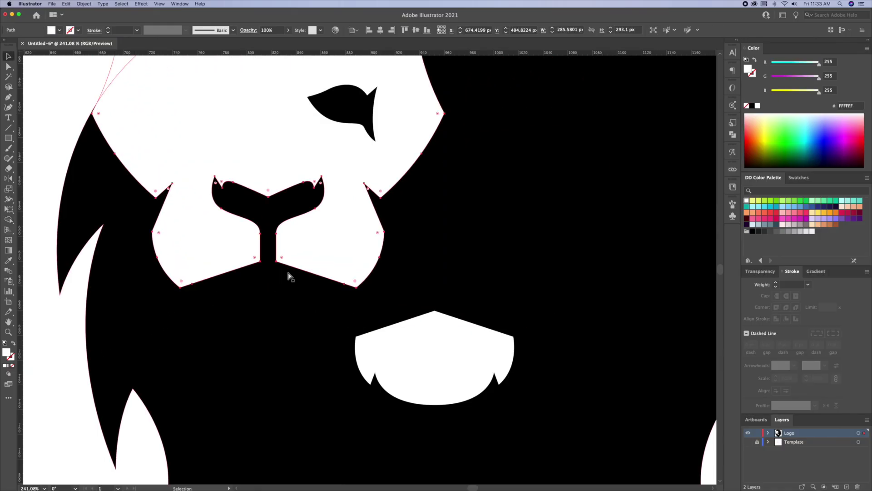
key("super+z")
scroll(498, 313, "down", 2)
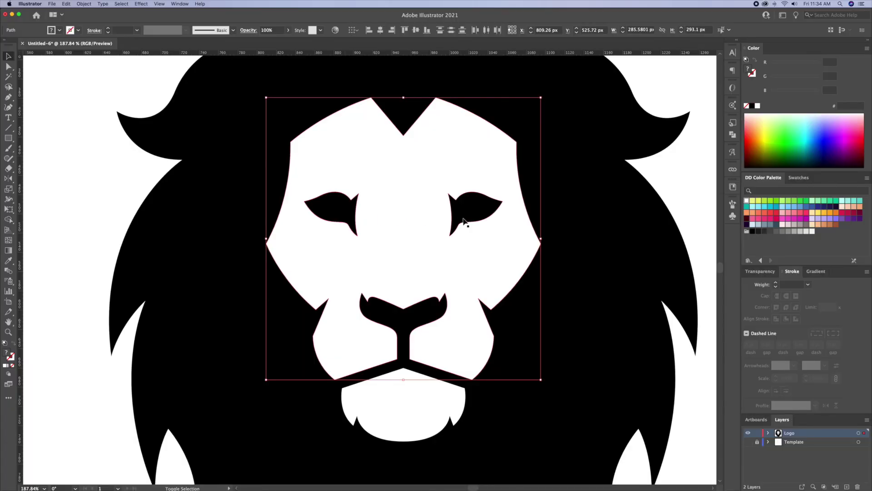
key("shift+m")
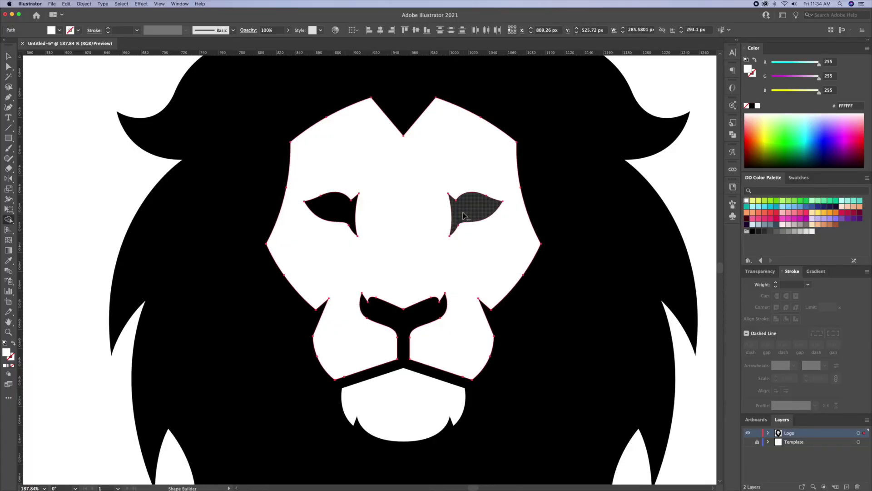
left_click(464, 216, "alt")
left_click(340, 209, "alt")
key("v")
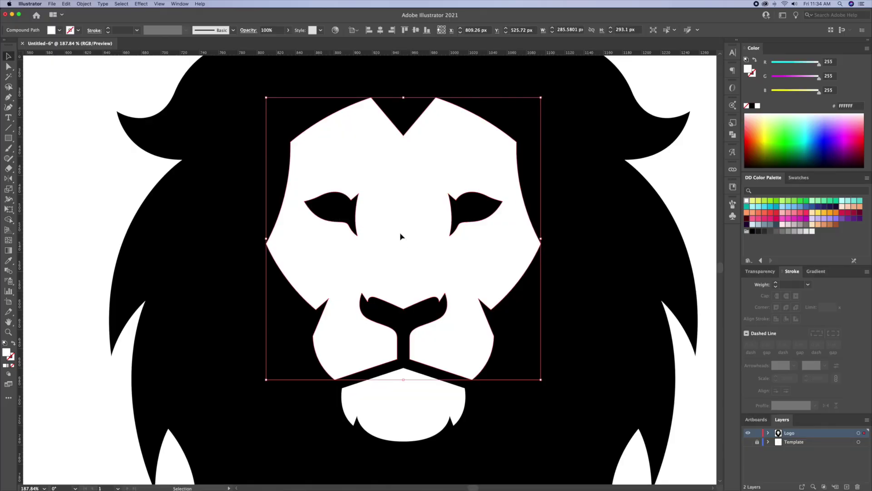
mouse_move(371, 242)
left_mouse_down()
mouse_move(187, 246)
mouse_move(370, 241)
left_mouse_up()
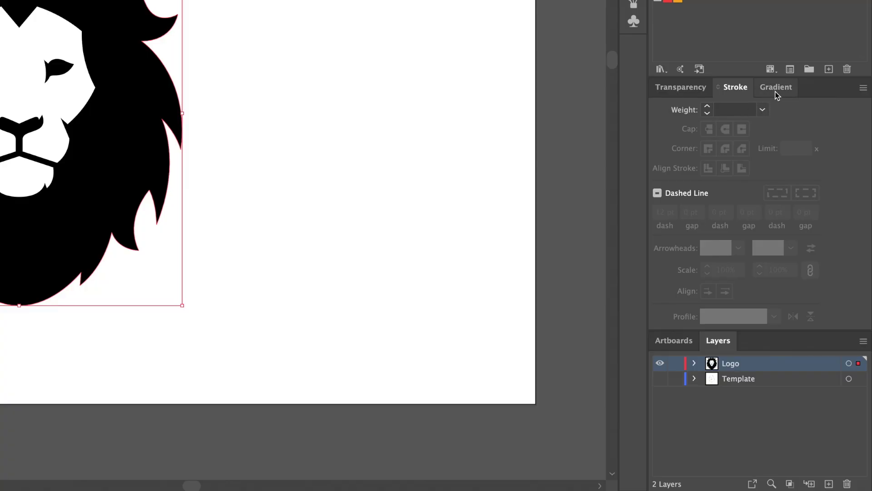
Step: Give the lion a radial gradient with an orange left stop and red right stop
left_click(775, 88)
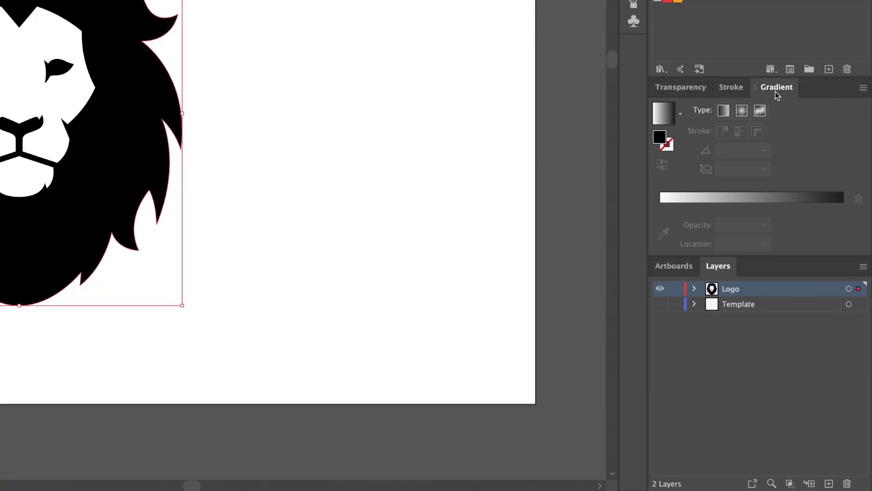
left_click(741, 111)
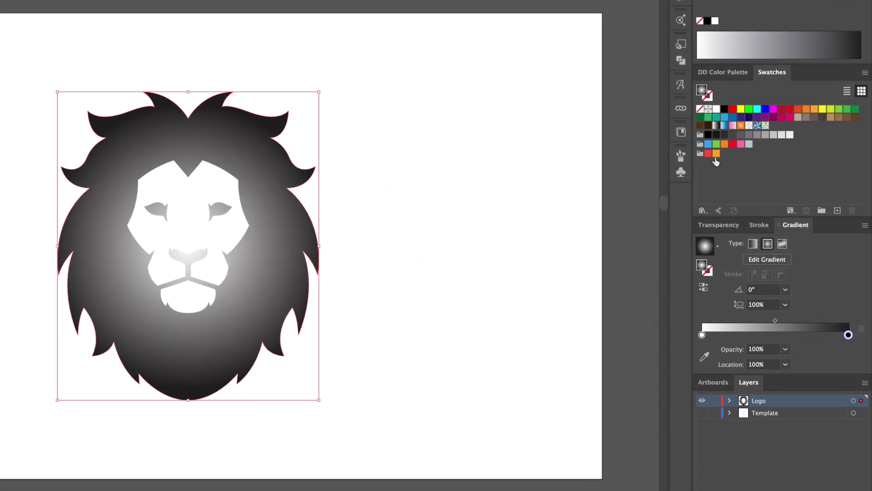
left_click_drag(717, 156, 702, 335)
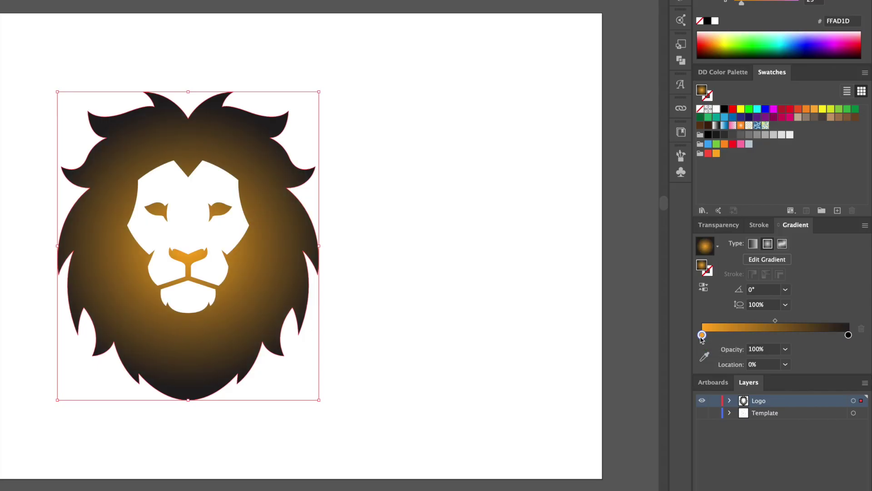
left_click_drag(709, 154, 849, 336)
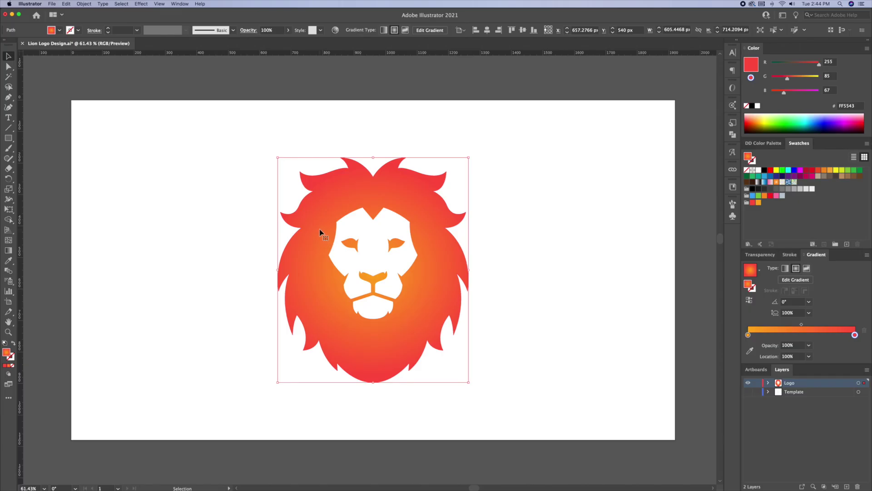
Step: Drag the gradient from the upper-left mane toward the lower right
key("z")
left_click_drag(324, 227, 360, 223)
left_click_drag(403, 243, 387, 223)
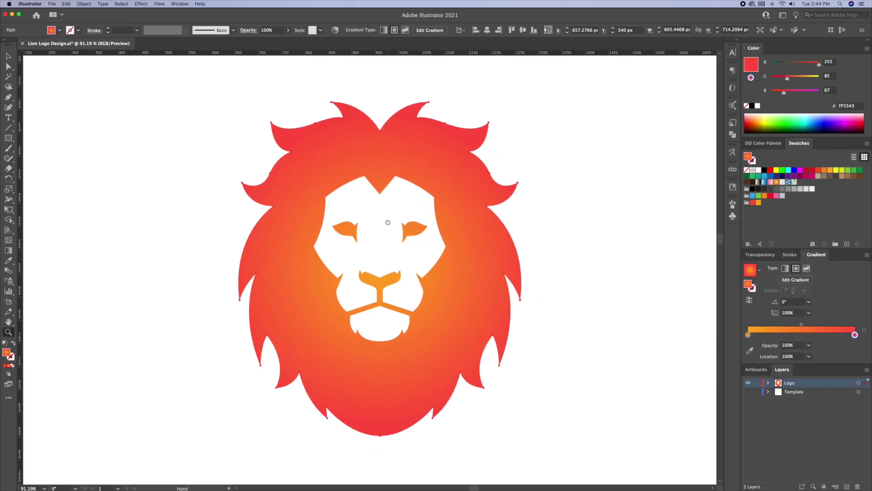
key("v")
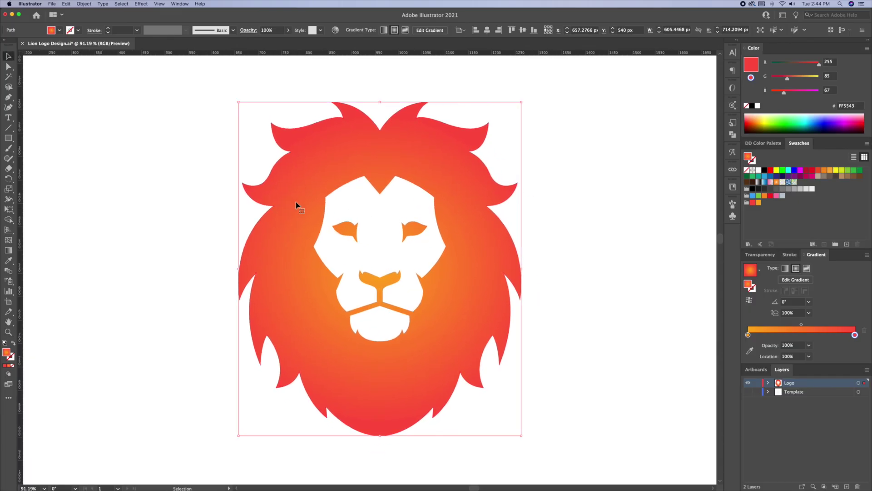
key("g")
left_click_drag(259, 185, 482, 340)
key("v")
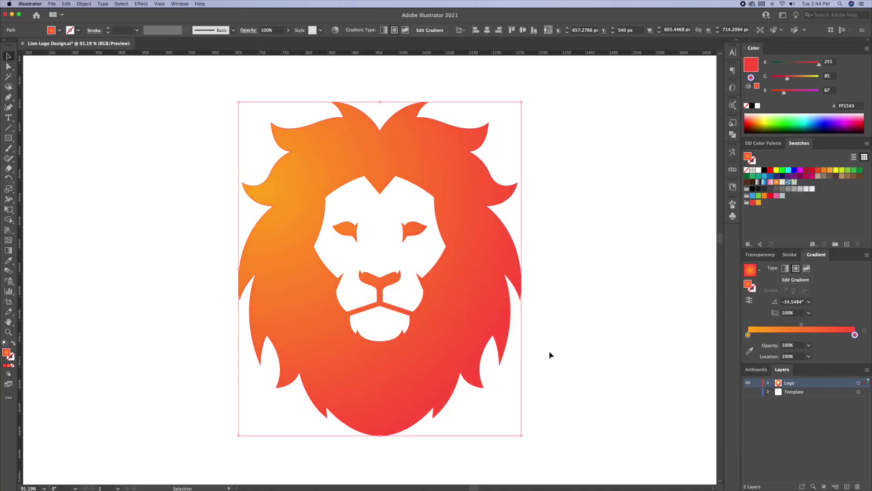